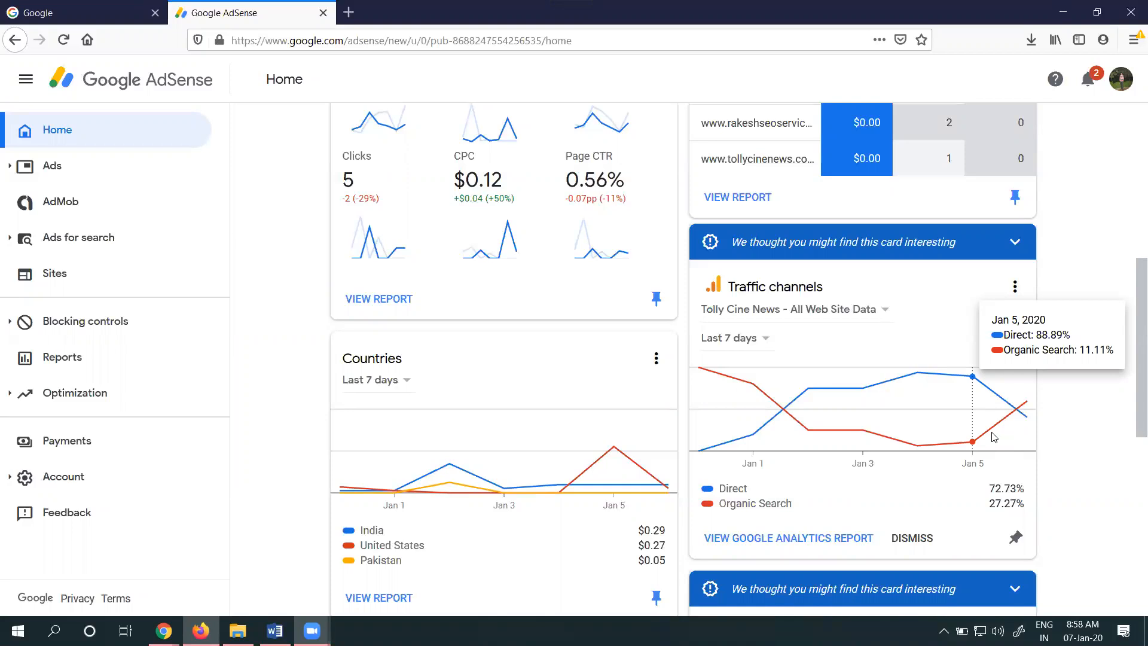
List 20 sites per page in the Sites section and show the details of happyhomesdesigners.blogspot.com
{"action": "left_click", "coordinate": [36, 280]}
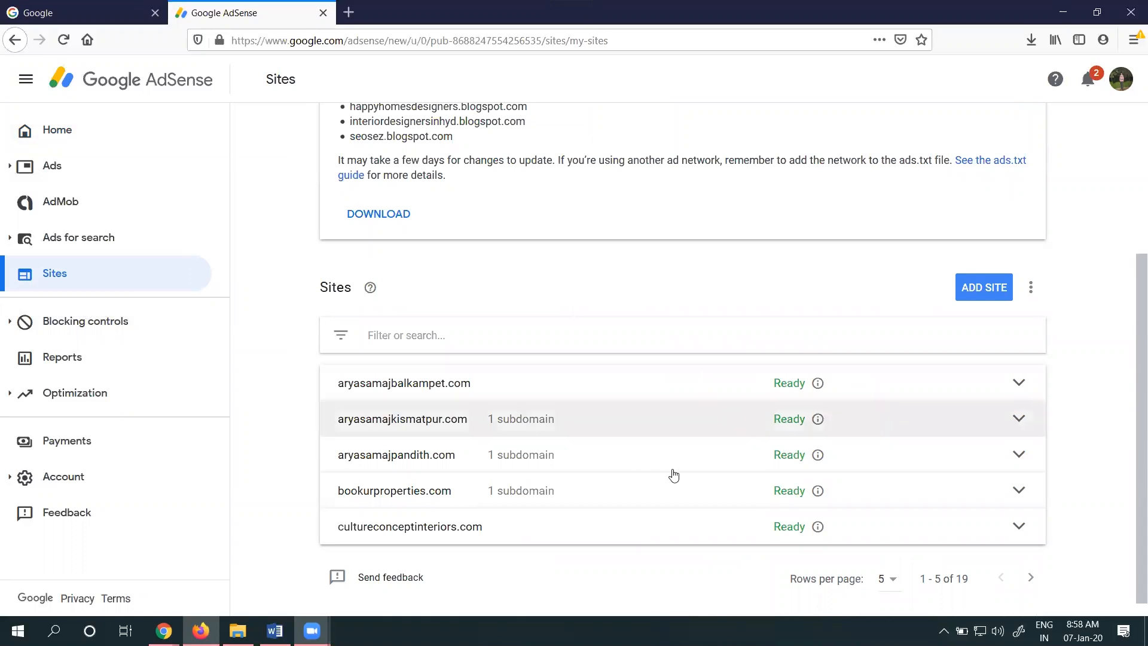
{"action": "left_click", "coordinate": [885, 578]}
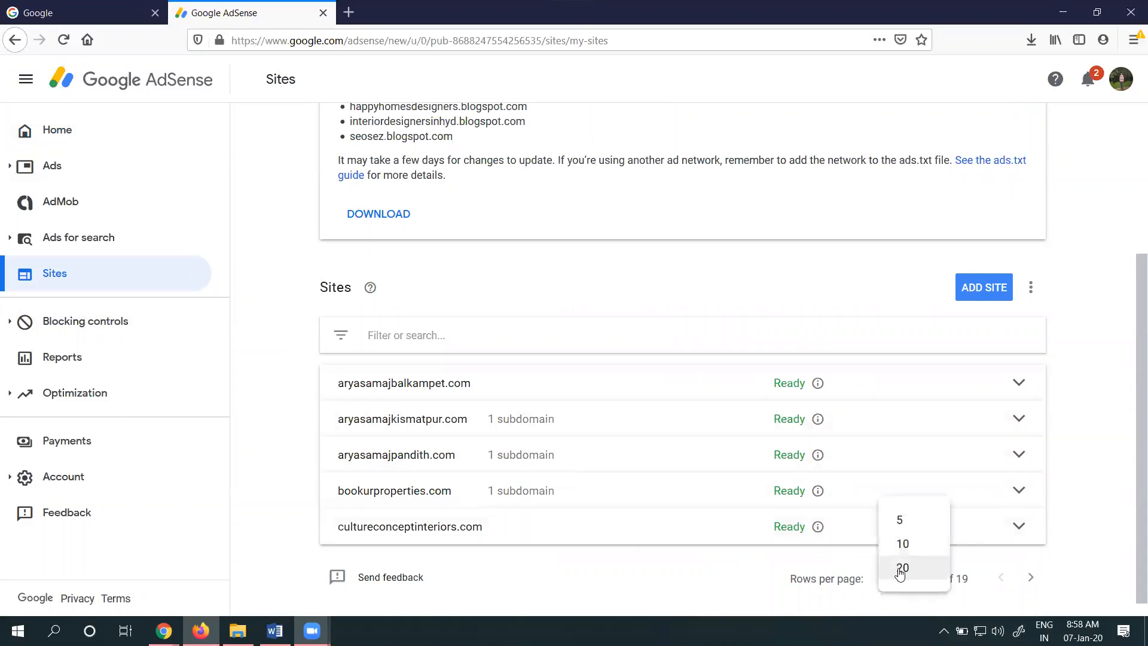
{"action": "left_click", "coordinate": [902, 567]}
{"action": "scroll", "coordinate": [940, 383], "scroll_direction": "down", "scroll_amount": 3}
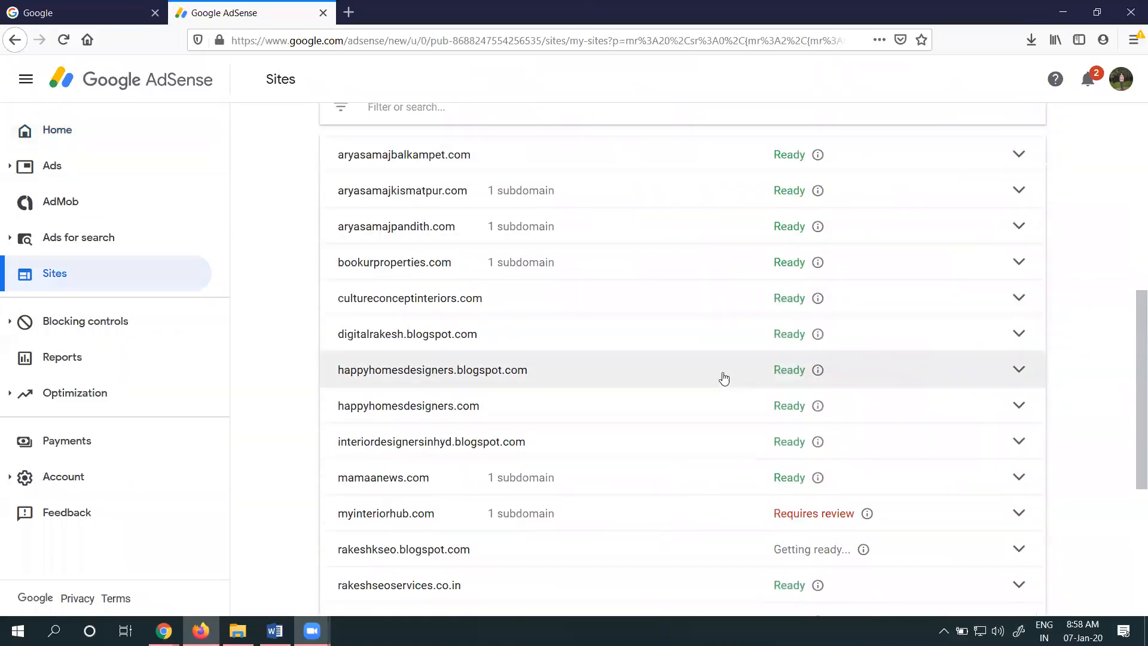
{"action": "scroll", "coordinate": [722, 376], "scroll_direction": "down", "scroll_amount": 3}
{"action": "left_click", "coordinate": [1019, 221]}
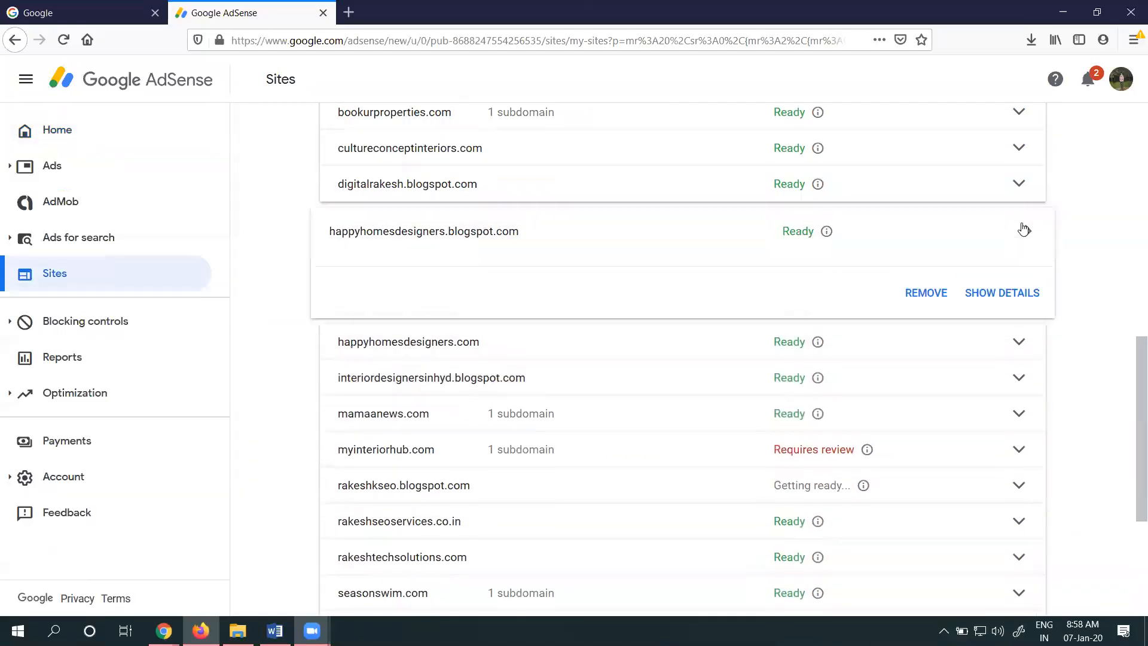
{"action": "left_click", "coordinate": [1008, 297]}
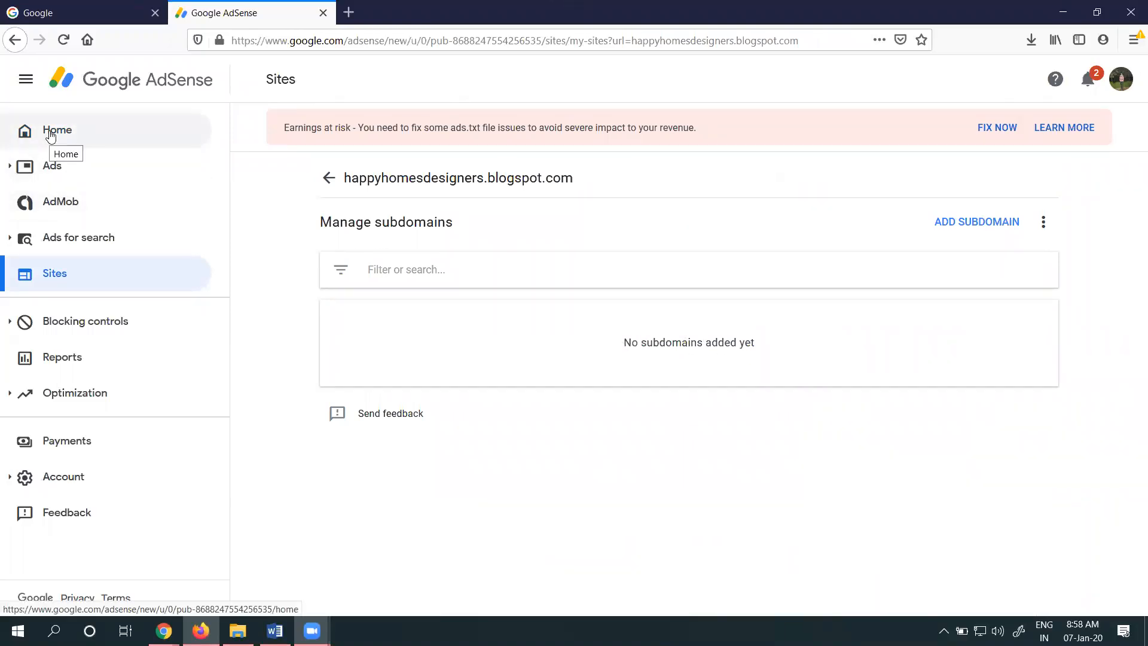
Open the ad settings of happyhomesdesigners.blogspot.com for editing from the by-site ads overview
{"action": "left_click", "coordinate": [53, 178]}
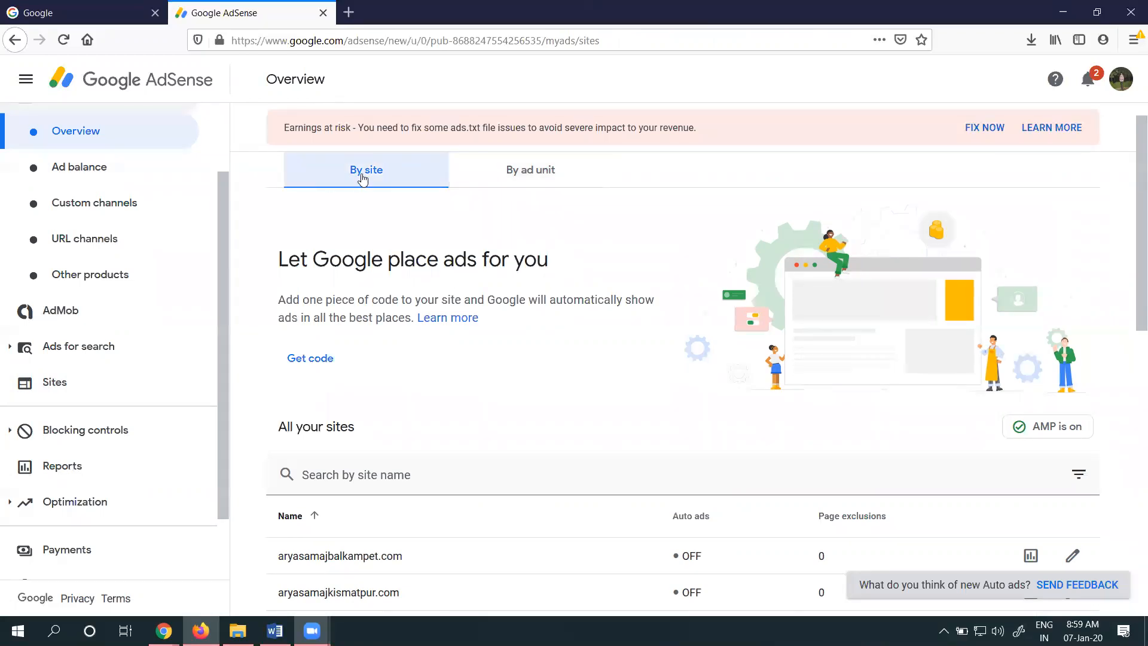
{"action": "scroll", "coordinate": [490, 386], "scroll_direction": "down", "scroll_amount": 3}
{"action": "scroll", "coordinate": [492, 386], "scroll_direction": "down", "scroll_amount": 5}
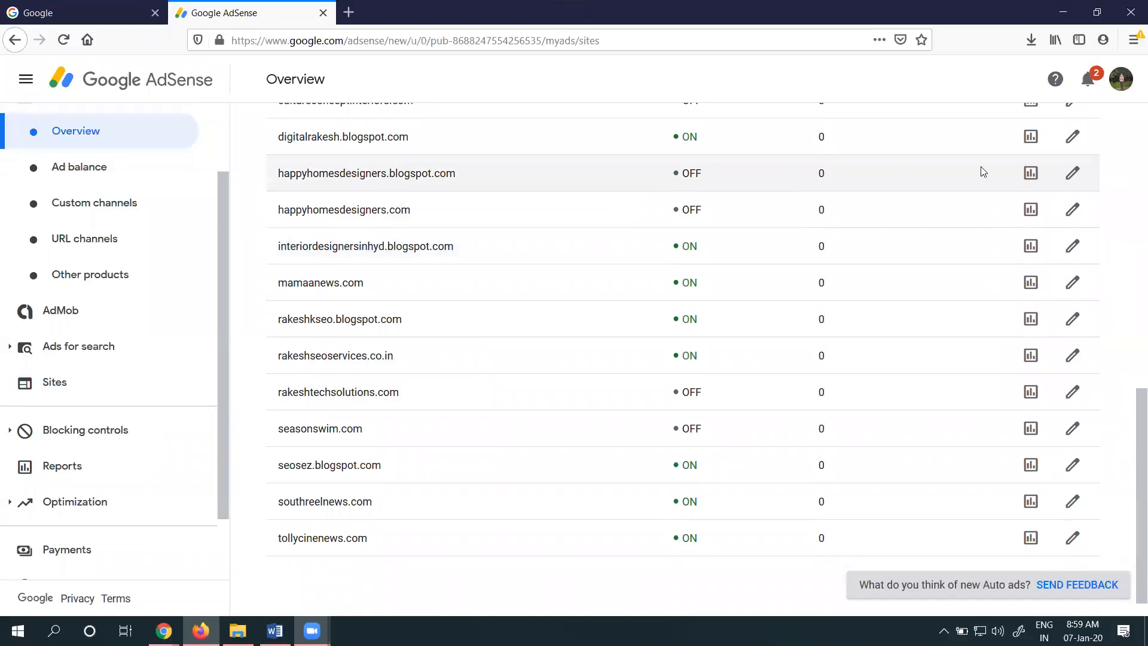
{"action": "left_click", "coordinate": [1072, 174]}
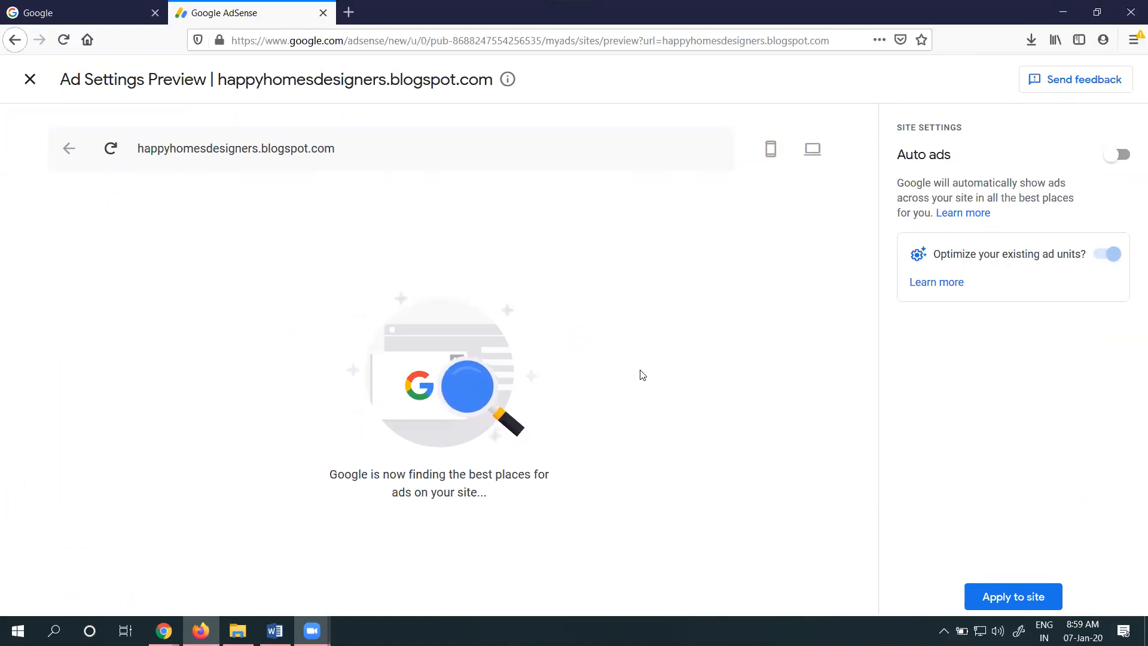
Open happyhomesdesigners.blogspot.com in a new browser tab and look through its home page
{"action": "left_click_drag", "start_coordinate": [495, 80], "coordinate": [216, 75]}
{"action": "key", "text": "ctrl+c"}
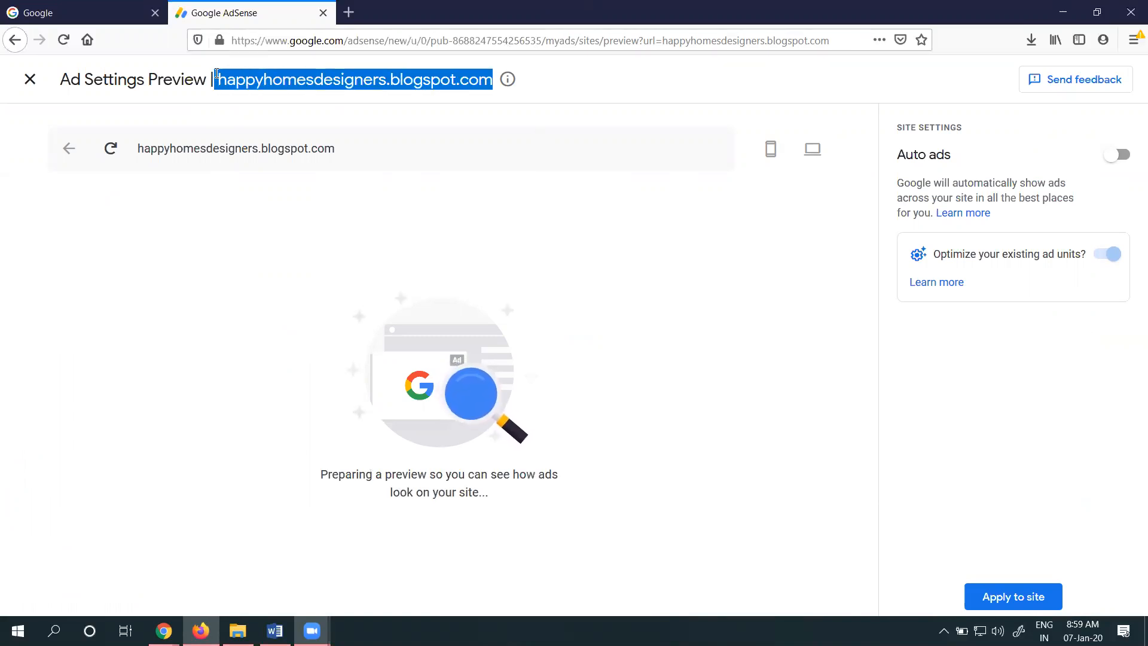
{"action": "left_click", "coordinate": [348, 12]}
{"action": "key", "text": "ctrl+v"}
{"action": "key", "text": "Return"}
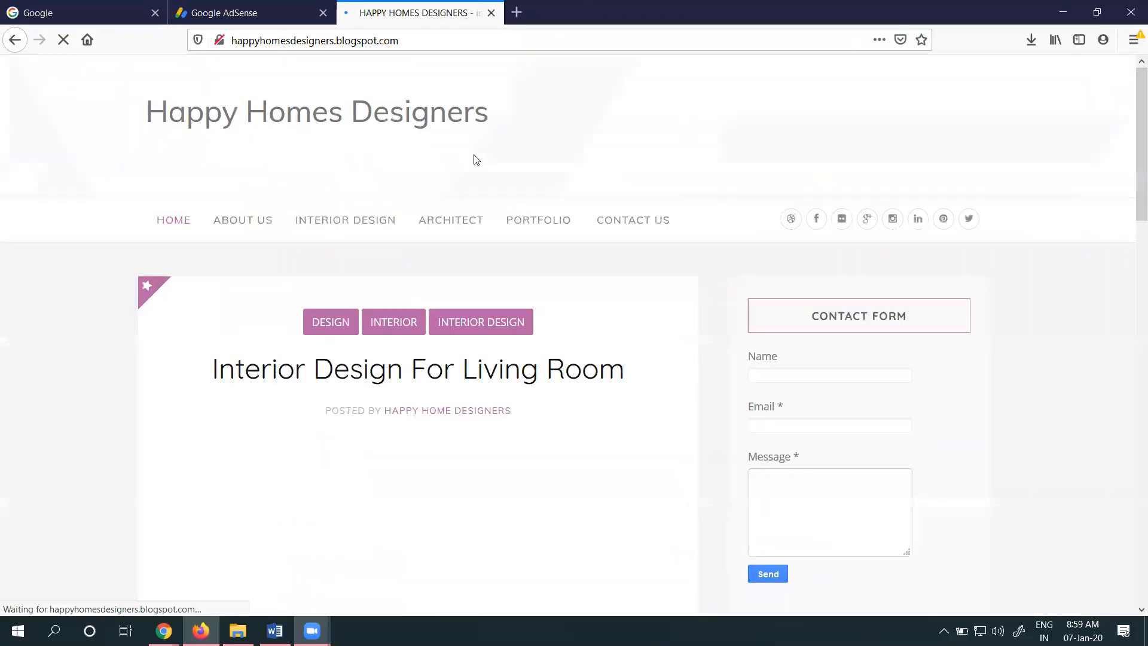
{"action": "scroll", "coordinate": [555, 208], "scroll_direction": "down", "scroll_amount": 15}
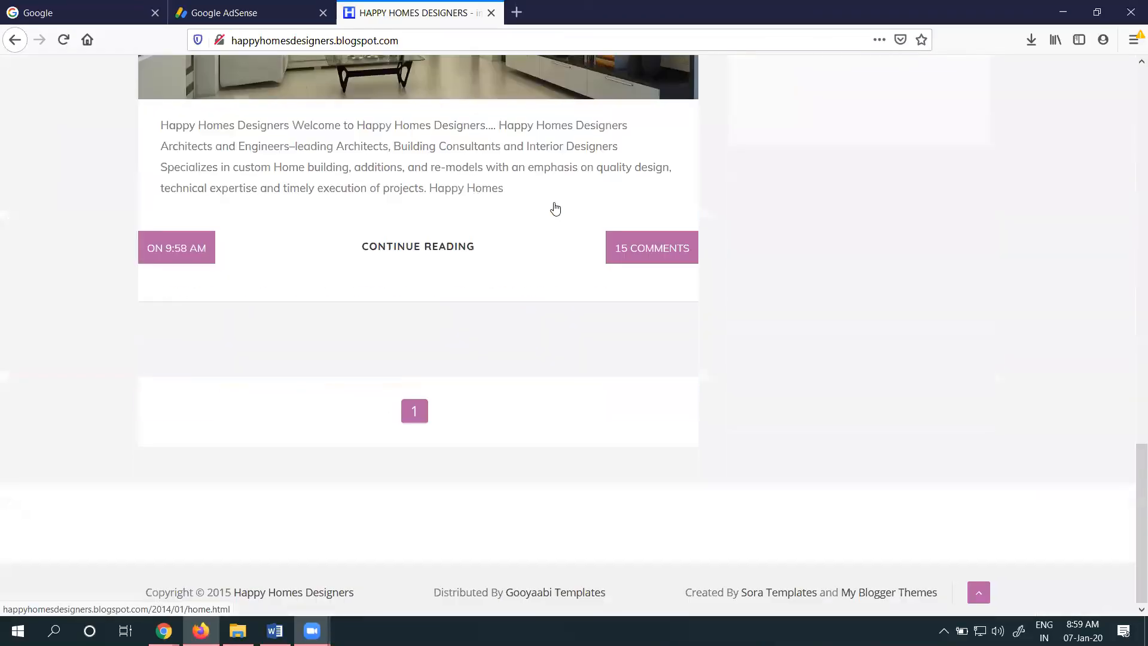
{"action": "scroll", "coordinate": [555, 207], "scroll_direction": "up", "scroll_amount": 18}
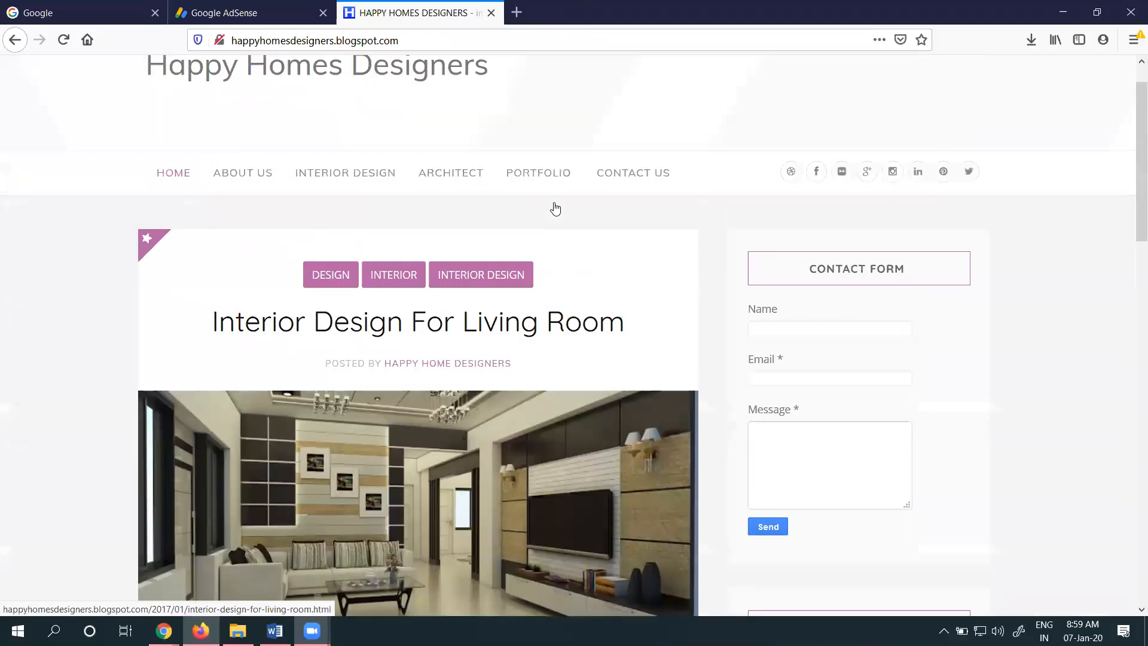
Return to the AdSense ad settings preview, turn on Auto ads for the site and review the ad placement in the desktop preview
{"action": "left_click", "coordinate": [242, 12]}
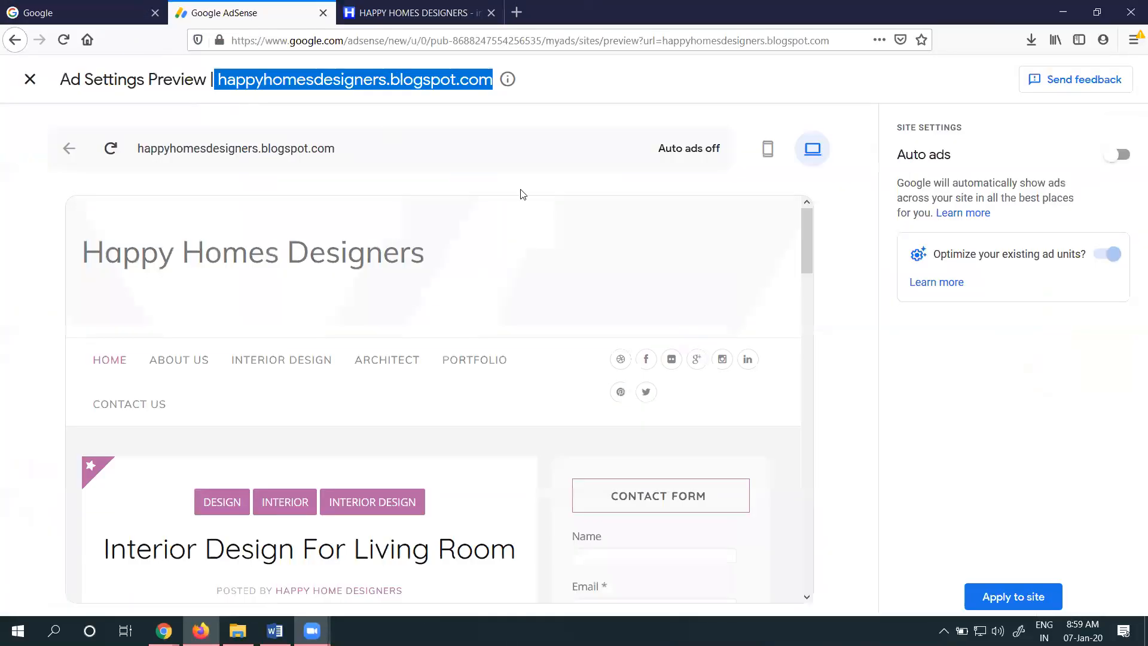
{"action": "left_click", "coordinate": [1124, 156]}
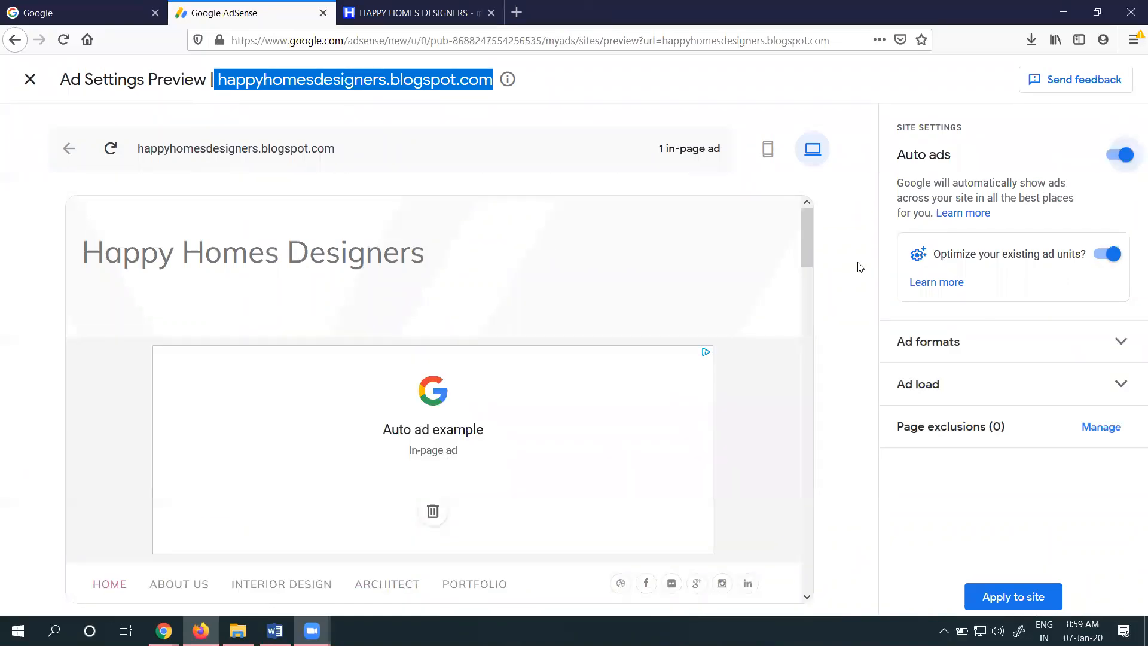
{"action": "scroll", "coordinate": [415, 243], "scroll_direction": "down", "scroll_amount": 4}
{"action": "scroll", "coordinate": [450, 265], "scroll_direction": "down", "scroll_amount": 5}
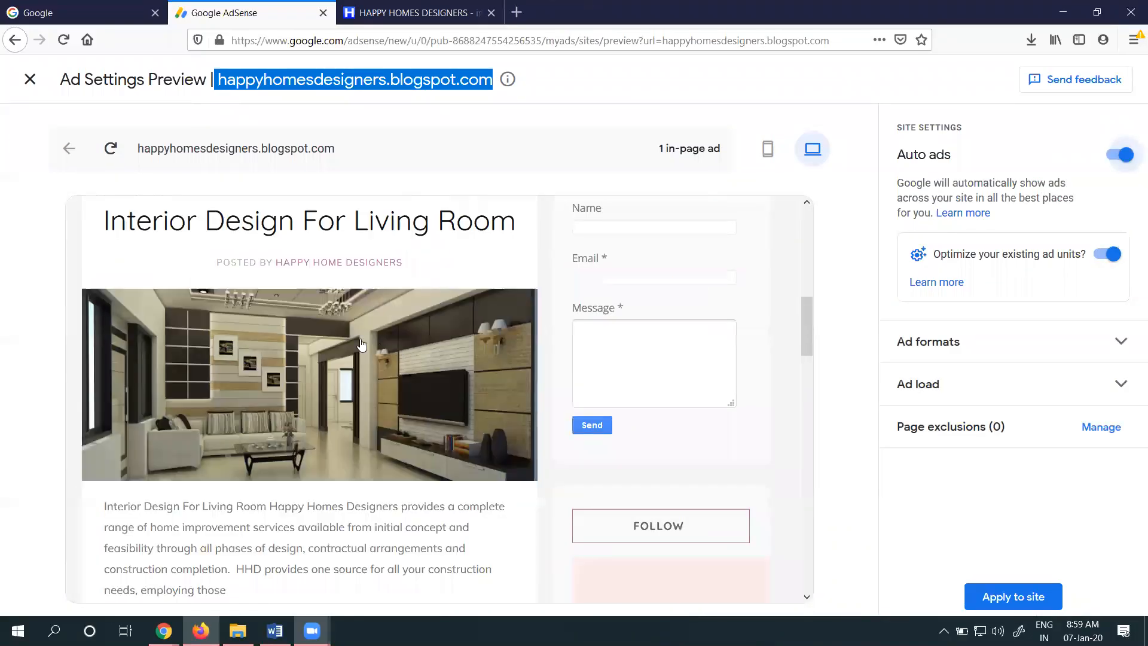
{"action": "scroll", "coordinate": [449, 320], "scroll_direction": "up", "scroll_amount": 6}
{"action": "scroll", "coordinate": [438, 312], "scroll_direction": "up", "scroll_amount": 1}
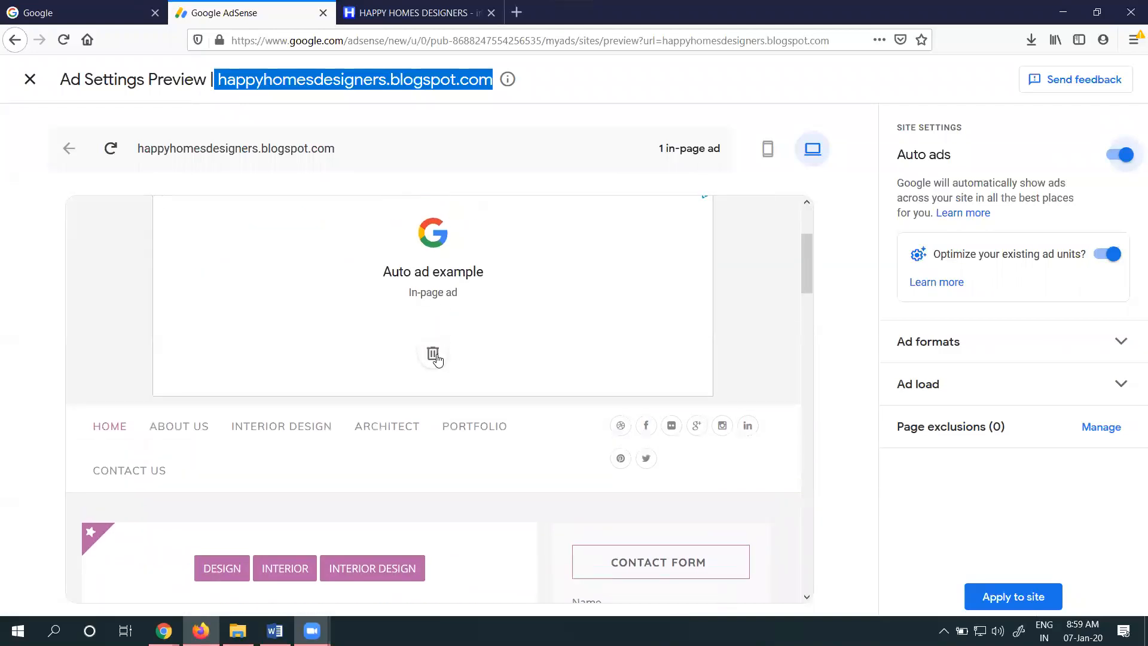
Remove the in-page ad area above the site's navigation menu and submit "It breaks my layout" as the reason
{"action": "left_click", "coordinate": [433, 354]}
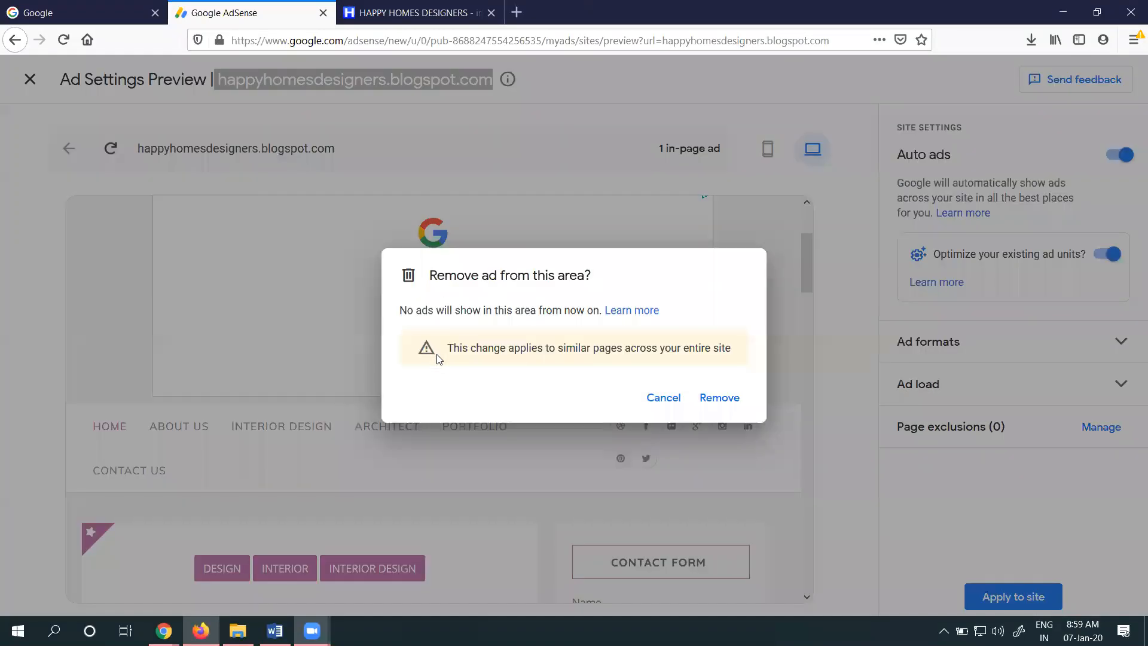
{"action": "left_click", "coordinate": [729, 396]}
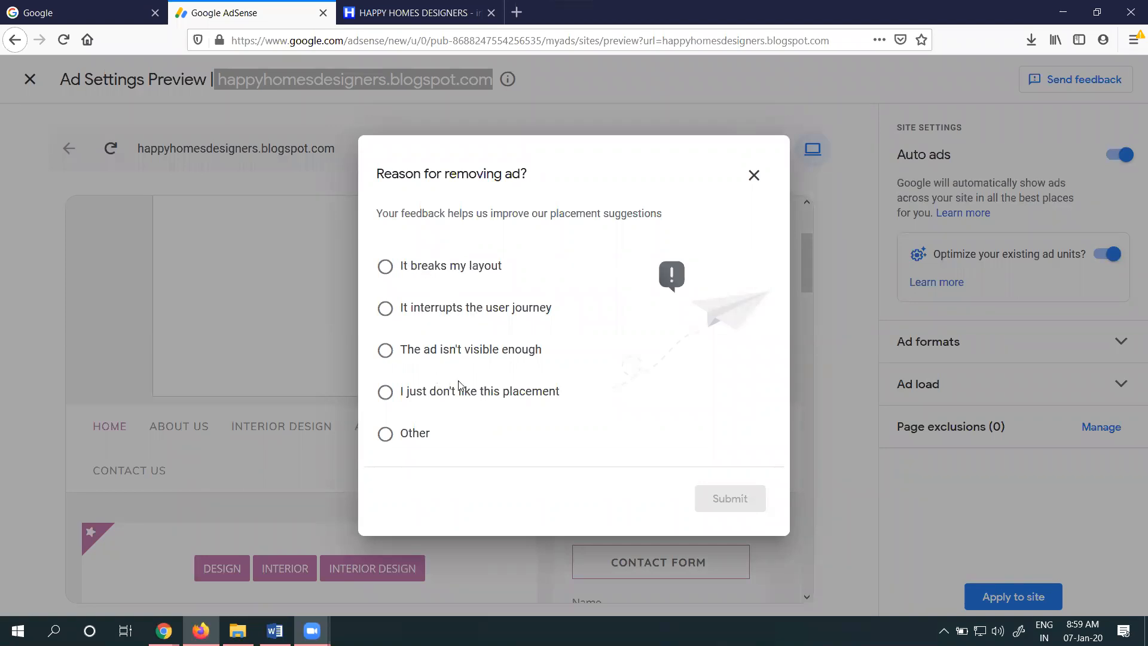
{"action": "left_click", "coordinate": [411, 434]}
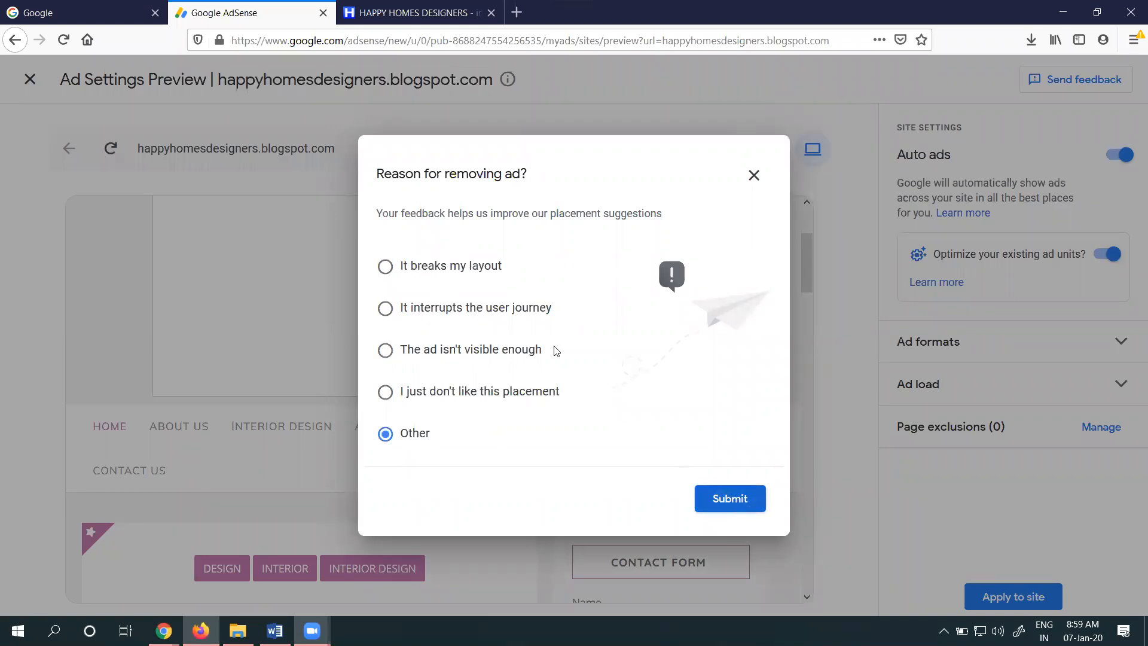
{"action": "left_click", "coordinate": [485, 273]}
{"action": "left_click", "coordinate": [756, 500]}
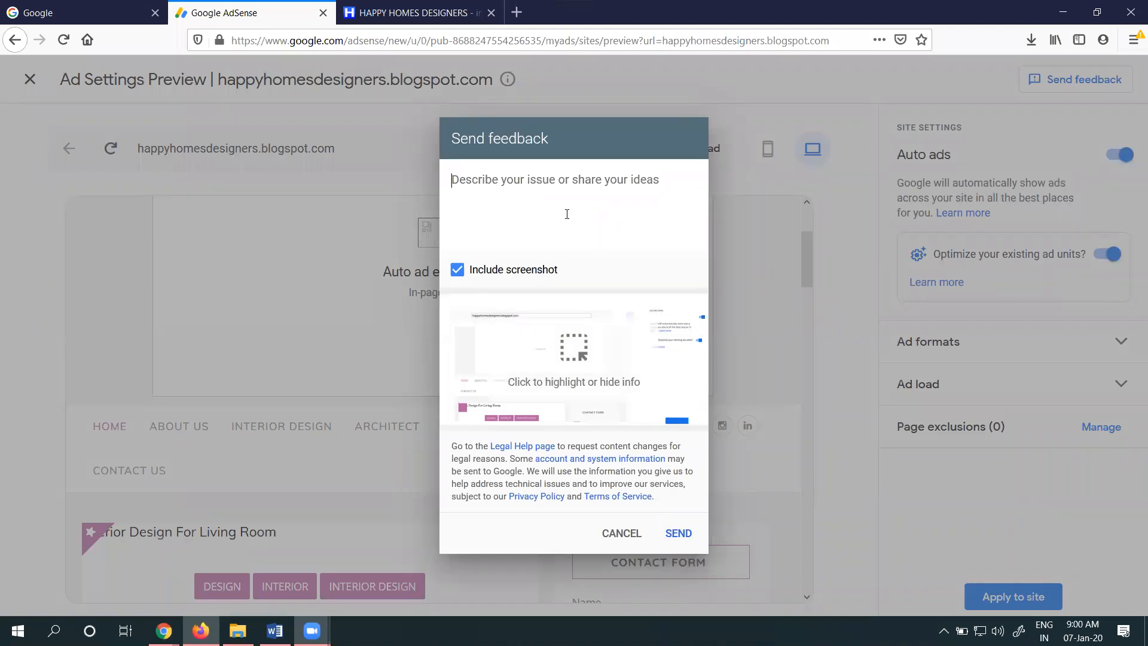
Send the feedback "its break my layout" with the screenshot included
{"action": "type", "text": "its b"}
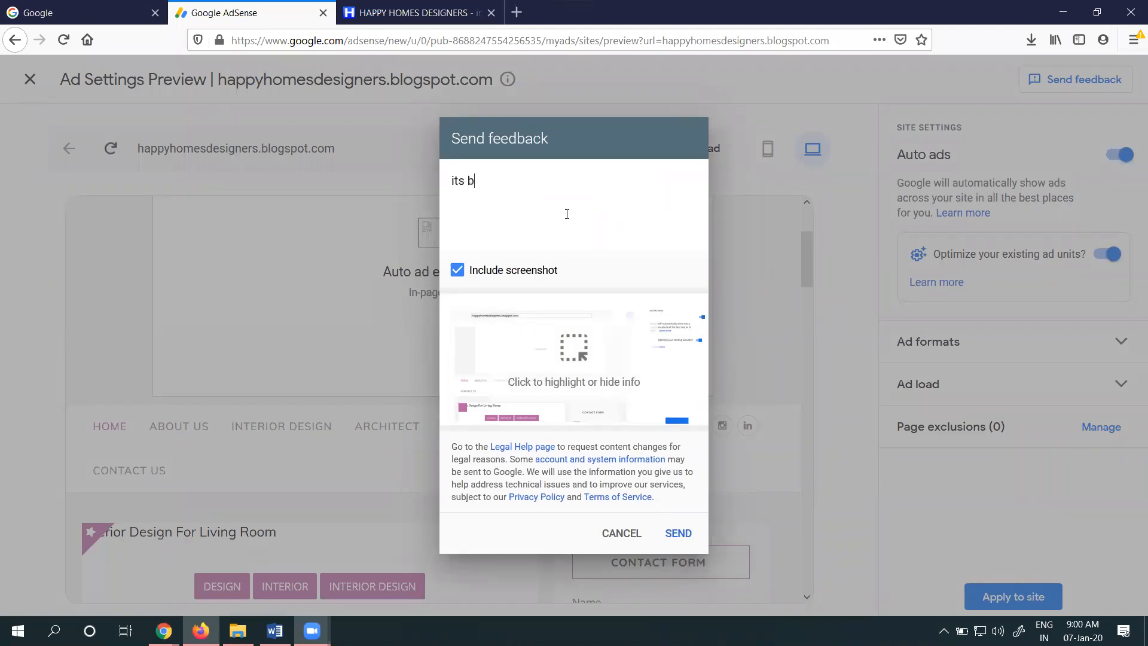
{"action": "type", "text": "reak my layp"}
{"action": "left_click", "coordinate": [678, 533]}
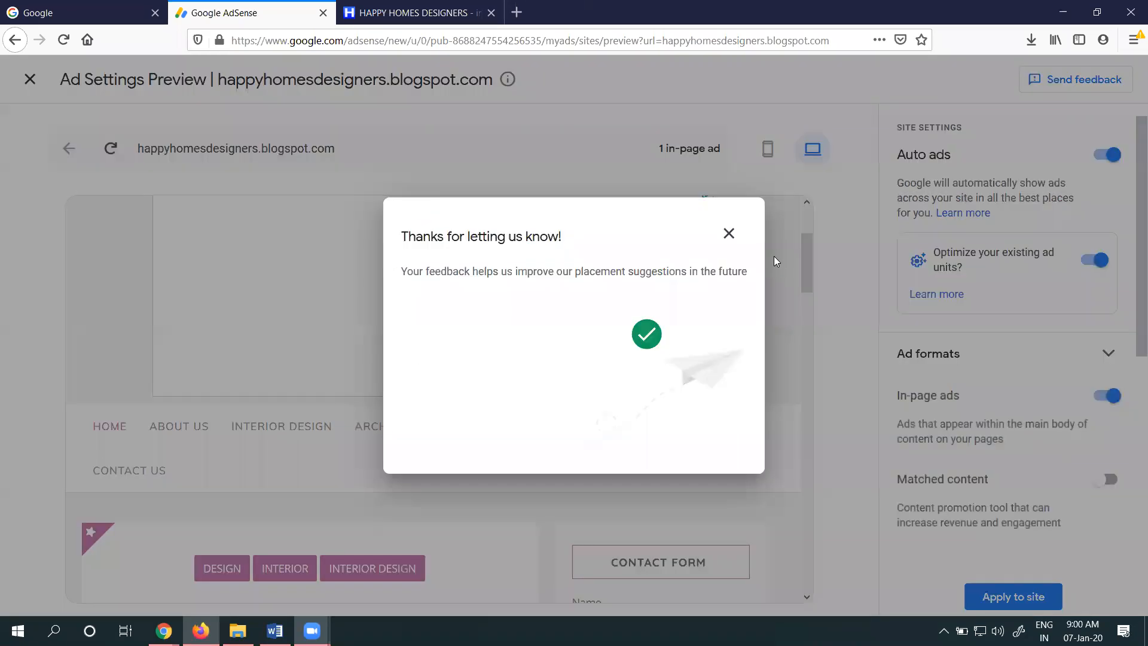
{"action": "left_click", "coordinate": [729, 233]}
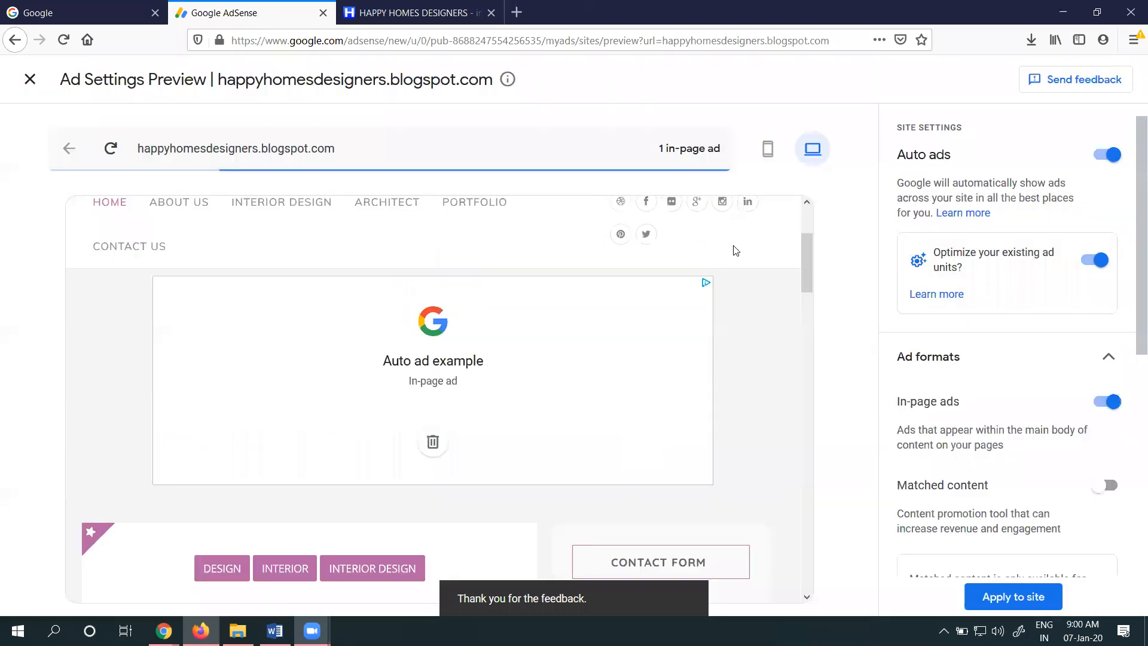
Review the updated ad placement in the preview and apply the Auto ads settings to happyhomesdesigners.blogspot.com
{"action": "scroll", "coordinate": [472, 328], "scroll_direction": "up", "scroll_amount": 3}
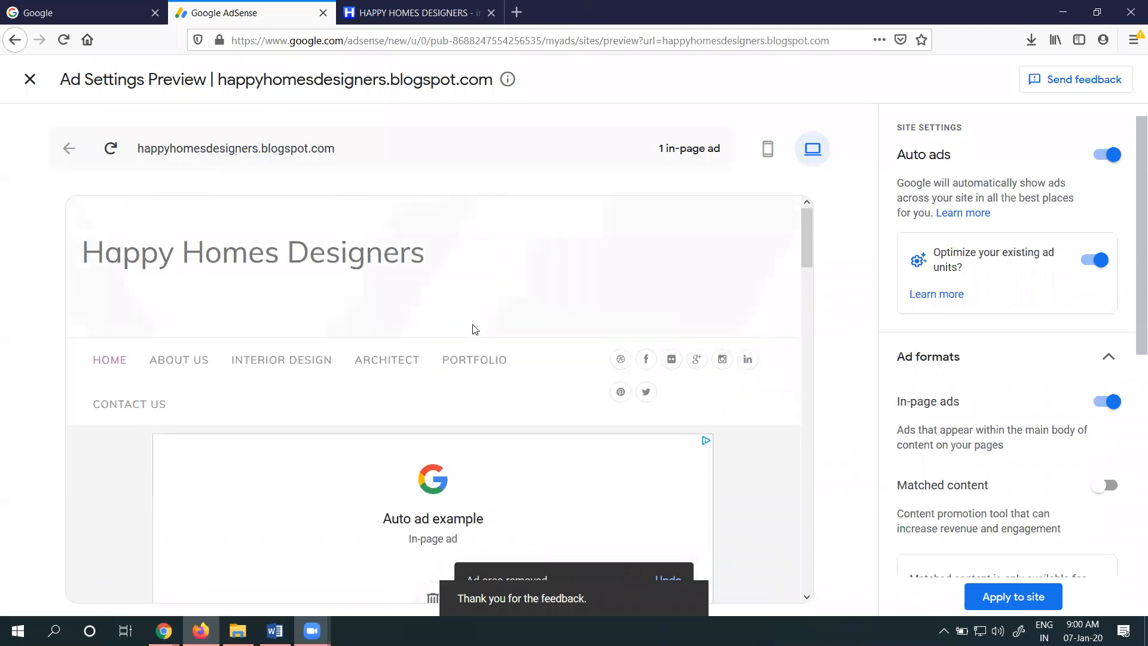
{"action": "scroll", "coordinate": [460, 273], "scroll_direction": "down", "scroll_amount": 3}
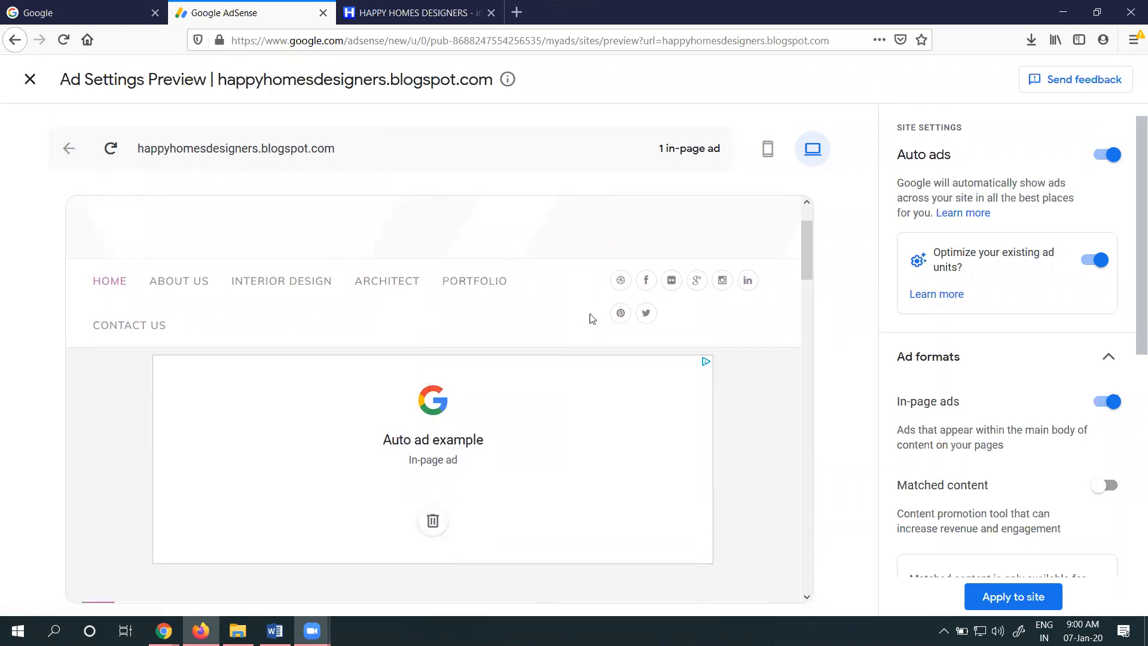
{"action": "scroll", "coordinate": [590, 317], "scroll_direction": "down", "scroll_amount": 5}
{"action": "scroll", "coordinate": [1014, 300], "scroll_direction": "down", "scroll_amount": 6}
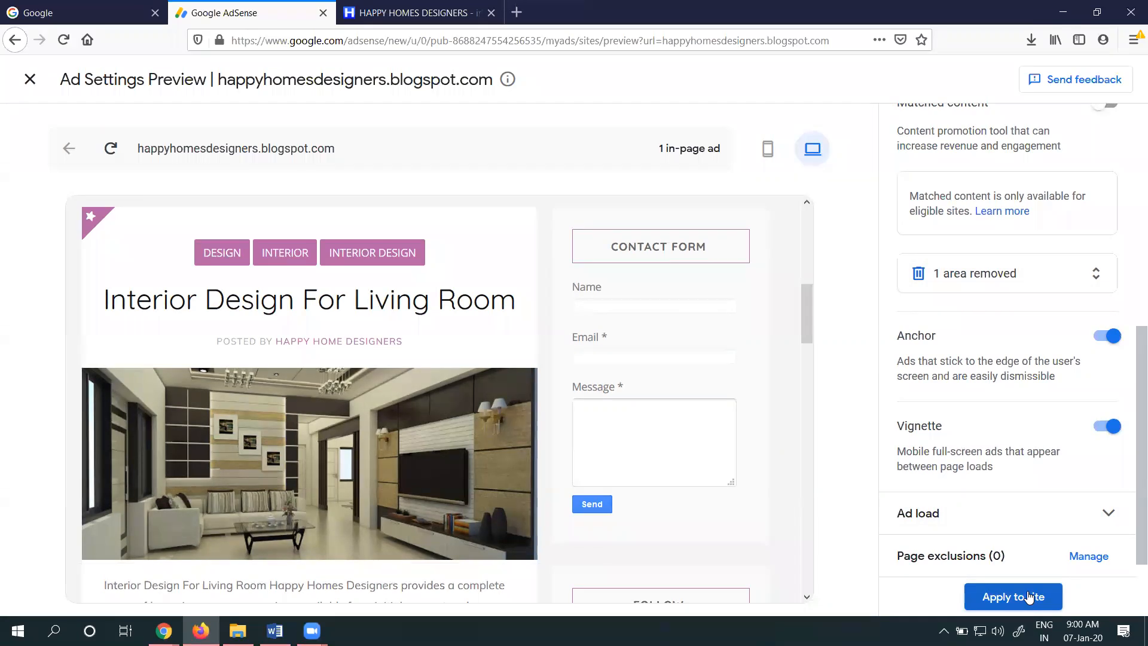
{"action": "left_click", "coordinate": [1028, 596]}
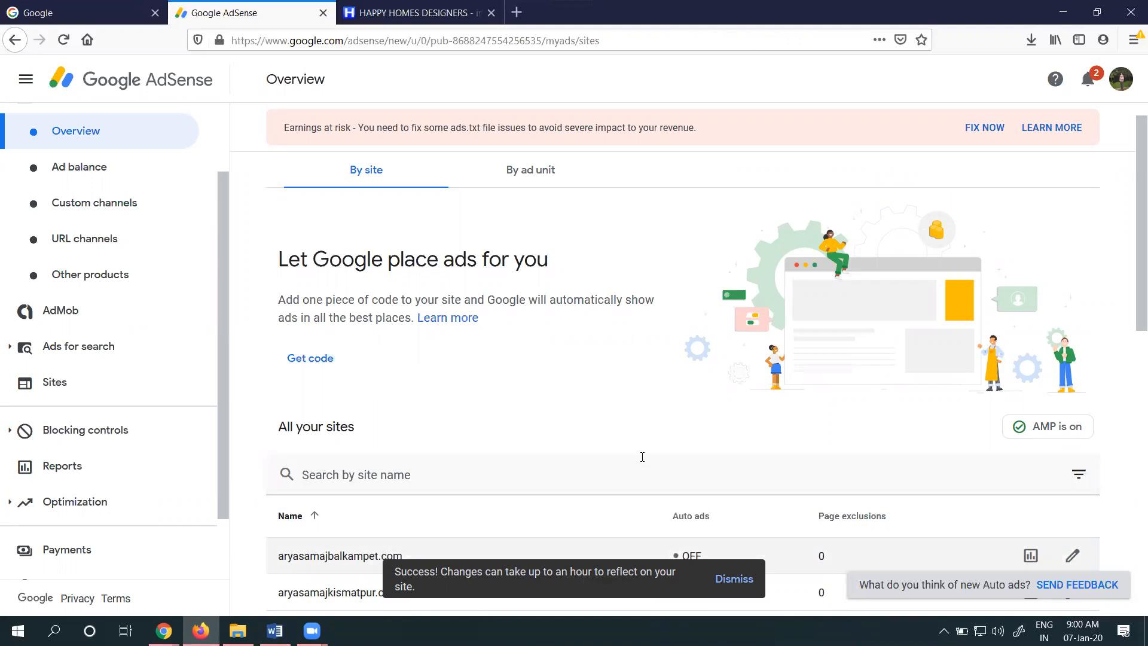
Open the ad settings preview for tollycinenews.com and examine the existing and automatic ad placements in its mobile layout
{"action": "scroll", "coordinate": [640, 430], "scroll_direction": "down", "scroll_amount": 7}
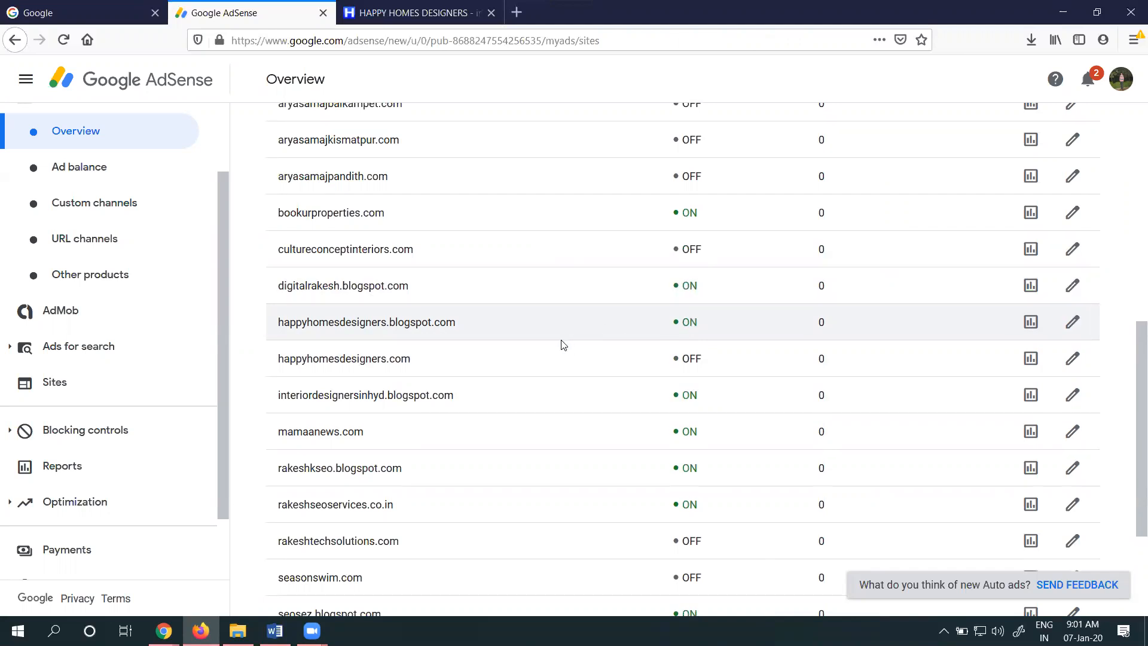
{"action": "scroll", "coordinate": [558, 341], "scroll_direction": "down", "scroll_amount": 3}
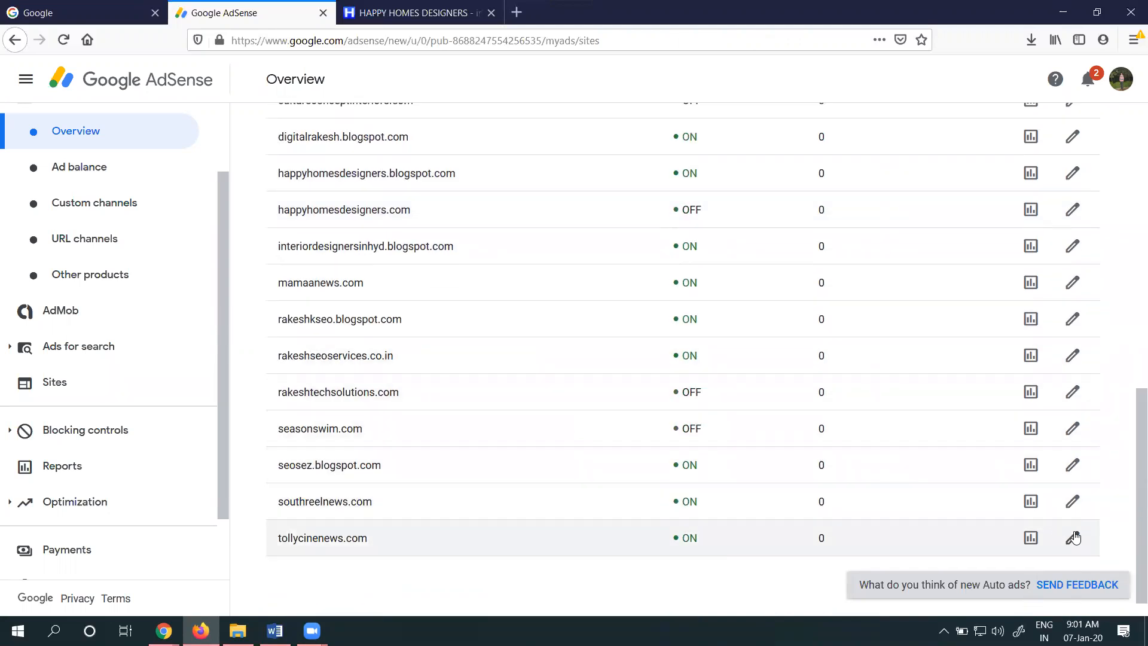
{"action": "left_click", "coordinate": [1072, 538]}
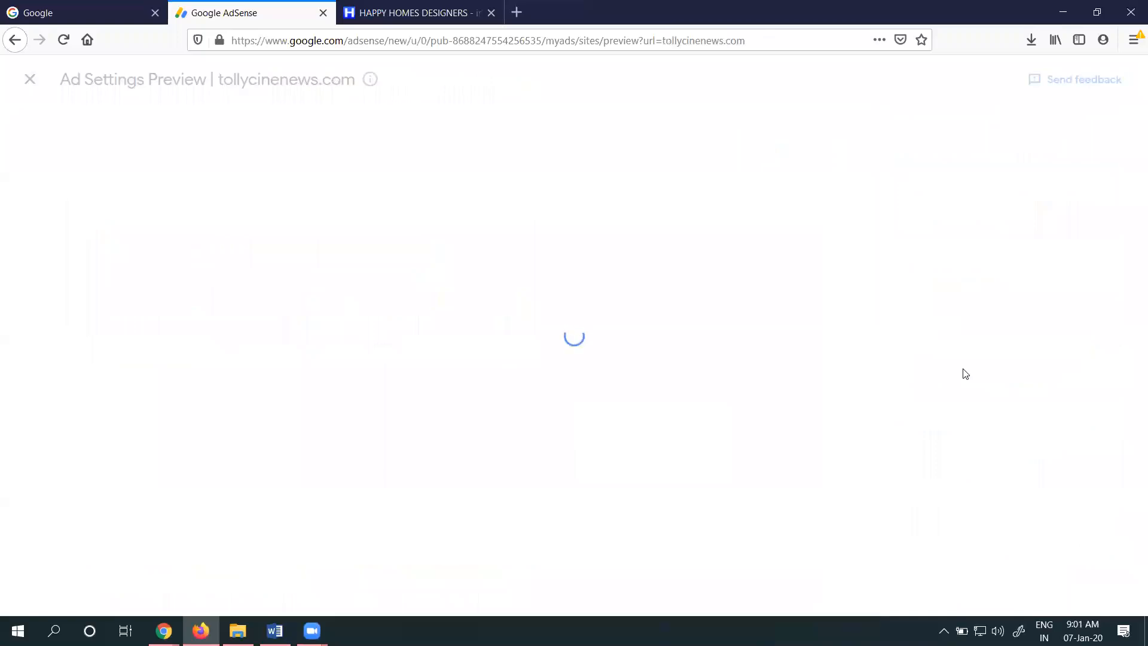
{"action": "left_click", "coordinate": [686, 151]}
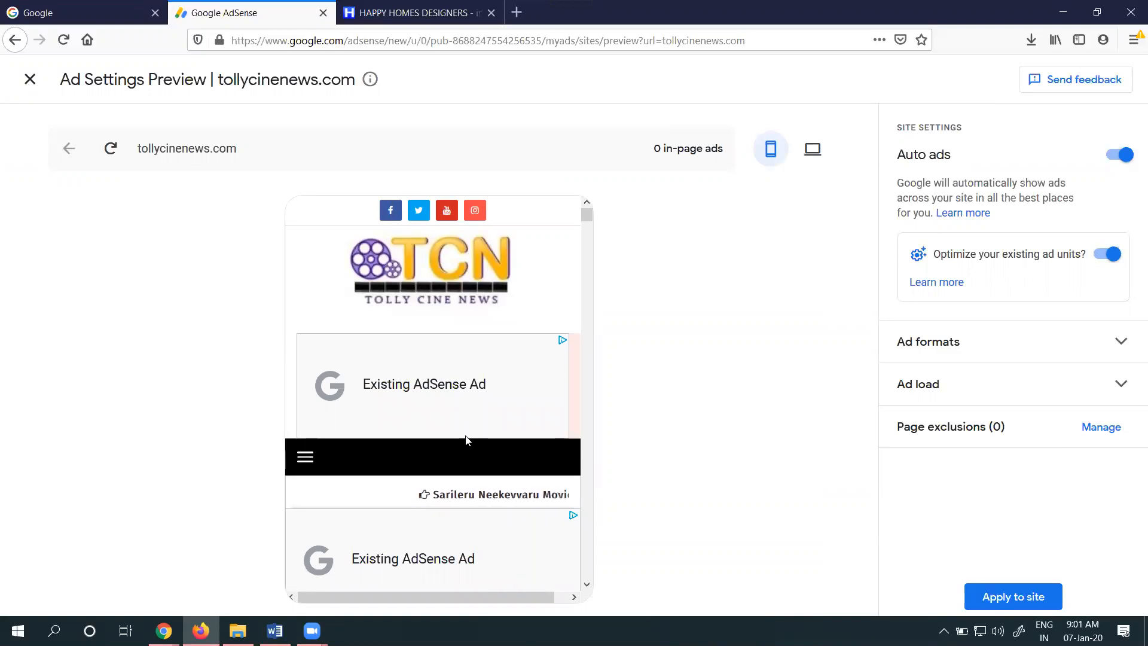
{"action": "scroll", "coordinate": [456, 358], "scroll_direction": "down", "scroll_amount": 3}
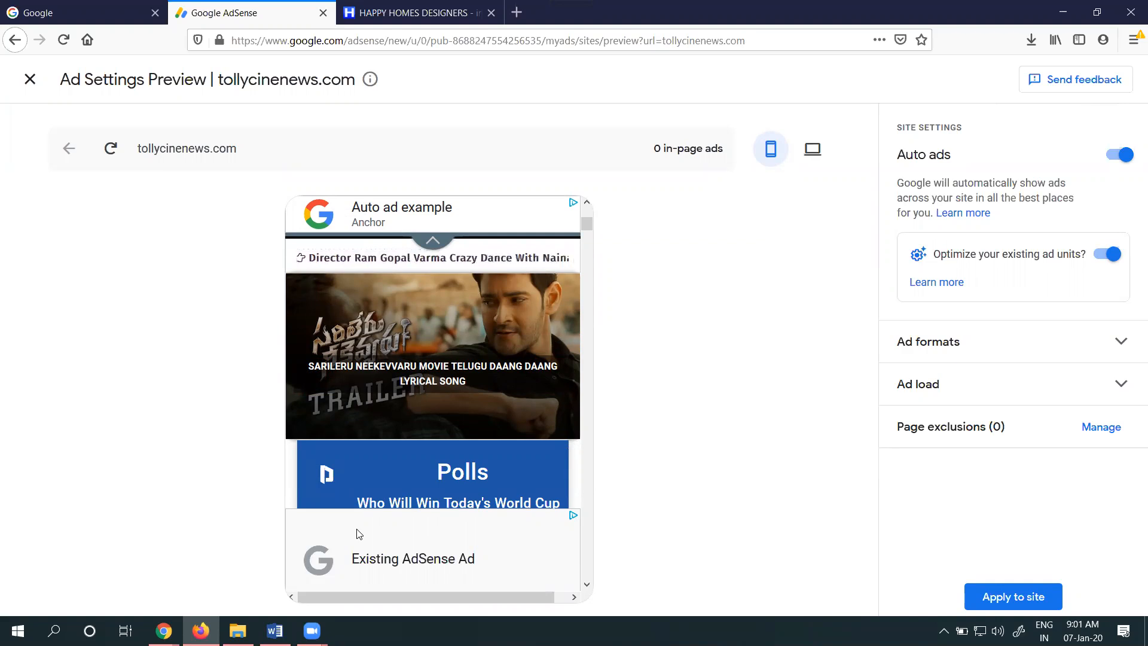
{"action": "scroll", "coordinate": [430, 384], "scroll_direction": "down", "scroll_amount": 5}
{"action": "scroll", "coordinate": [428, 355], "scroll_direction": "down", "scroll_amount": 5}
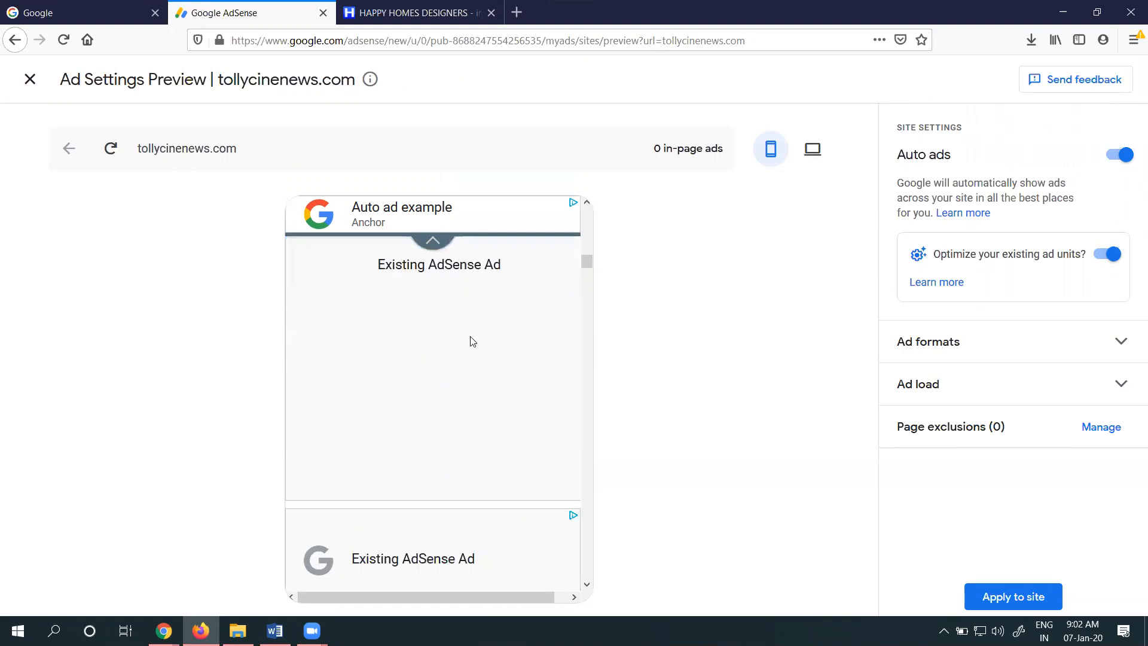
{"action": "scroll", "coordinate": [469, 338], "scroll_direction": "down", "scroll_amount": 3}
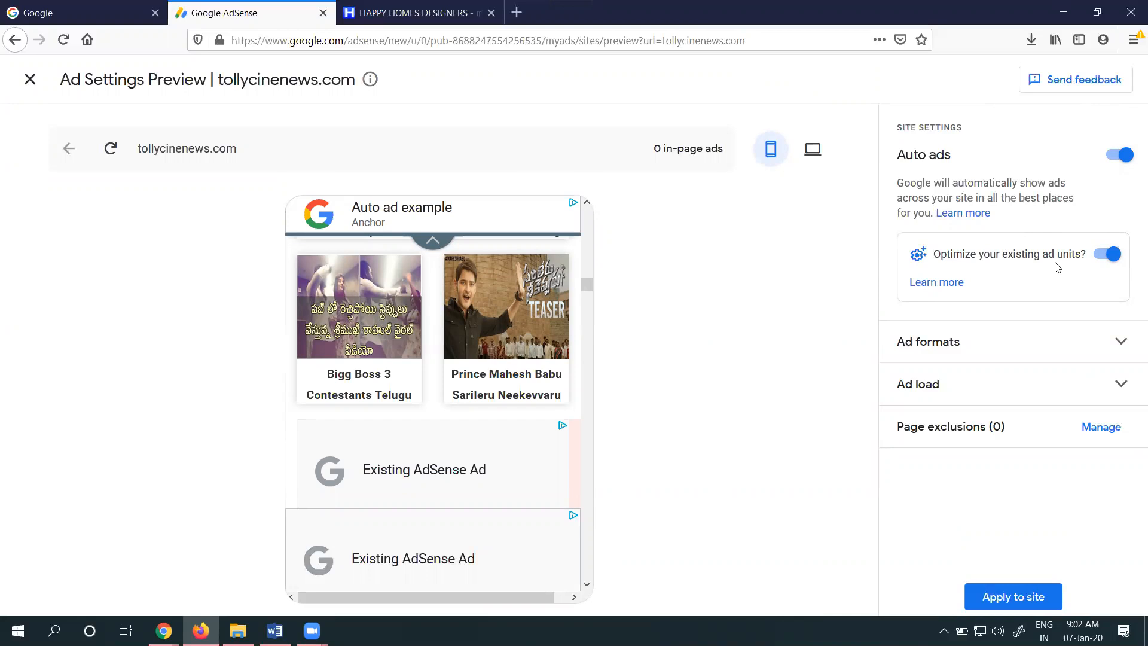
Review the remaining ad placements in the mobile preview, apply the Auto ads settings to tollycinenews.com, and check its entry in the site list
{"action": "scroll", "coordinate": [368, 331], "scroll_direction": "down", "scroll_amount": 8}
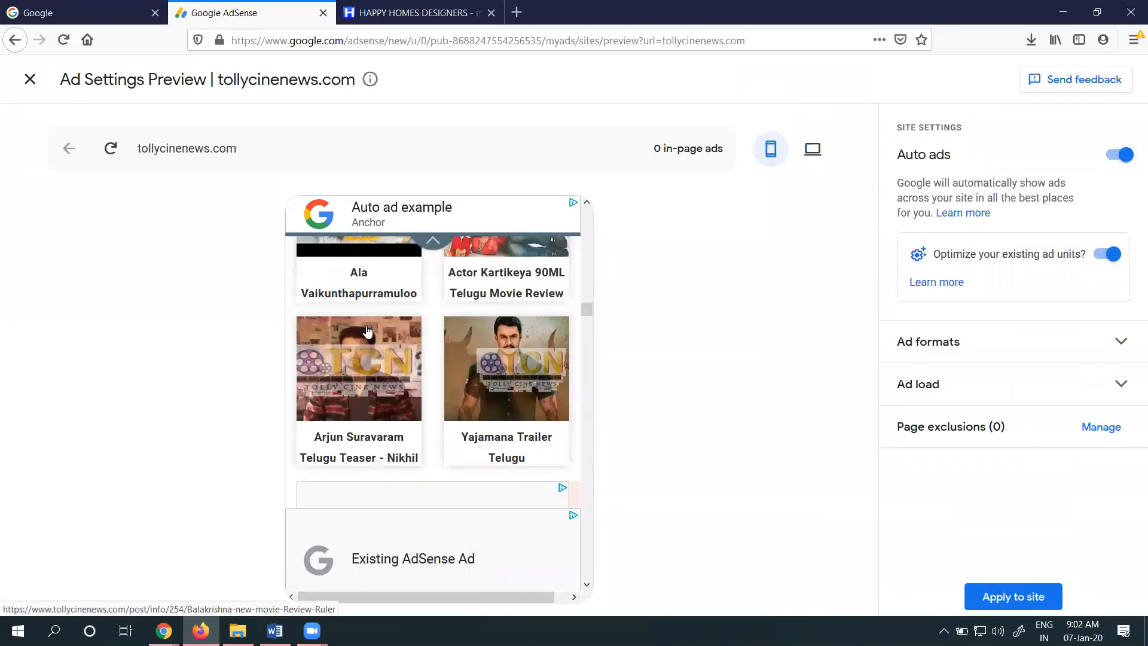
{"action": "scroll", "coordinate": [367, 331], "scroll_direction": "down", "scroll_amount": 2}
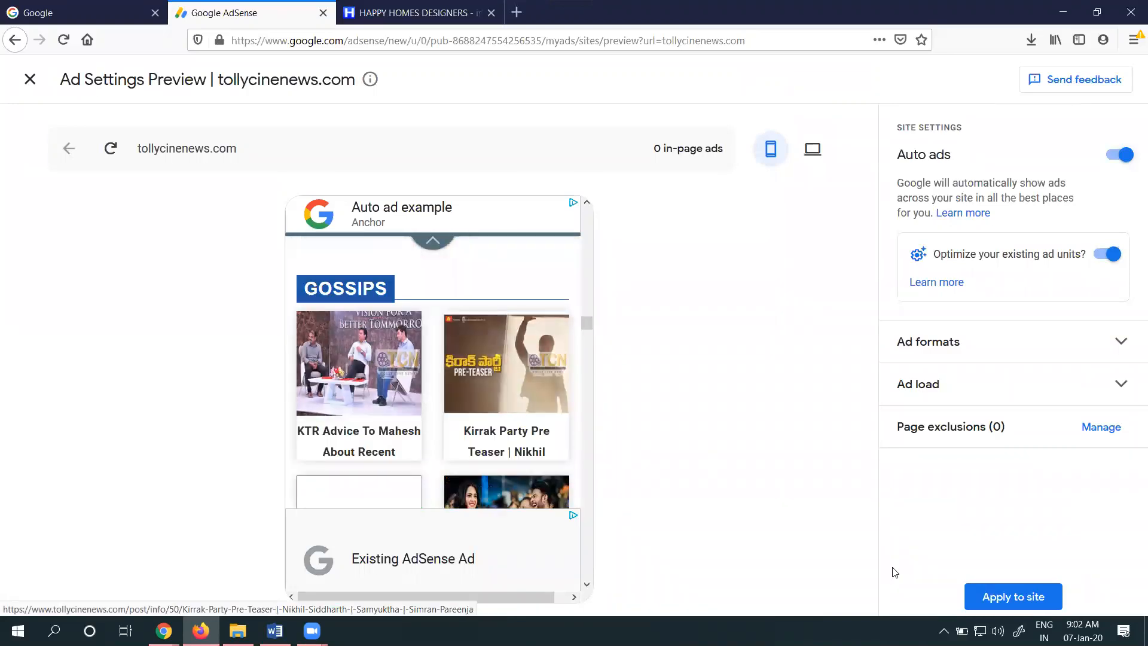
{"action": "left_click", "coordinate": [1013, 597]}
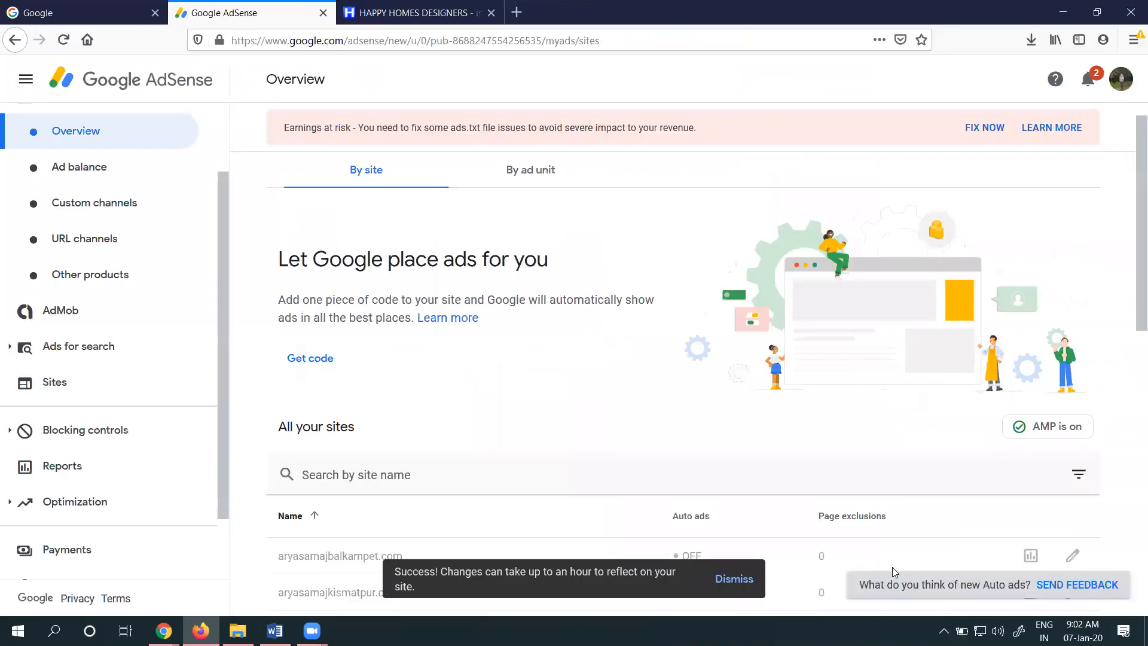
{"action": "scroll", "coordinate": [686, 455], "scroll_direction": "down", "scroll_amount": 8}
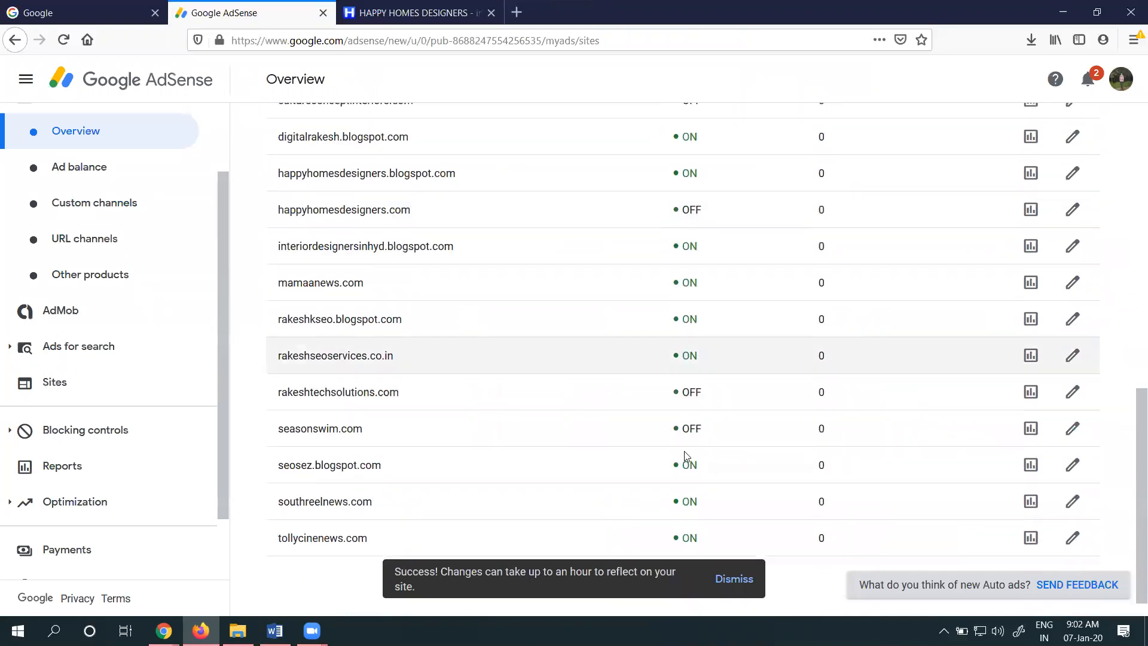
Switch to the tollycinenews.com window in Chrome and reload the live homepage
{"action": "left_click", "coordinate": [164, 630]}
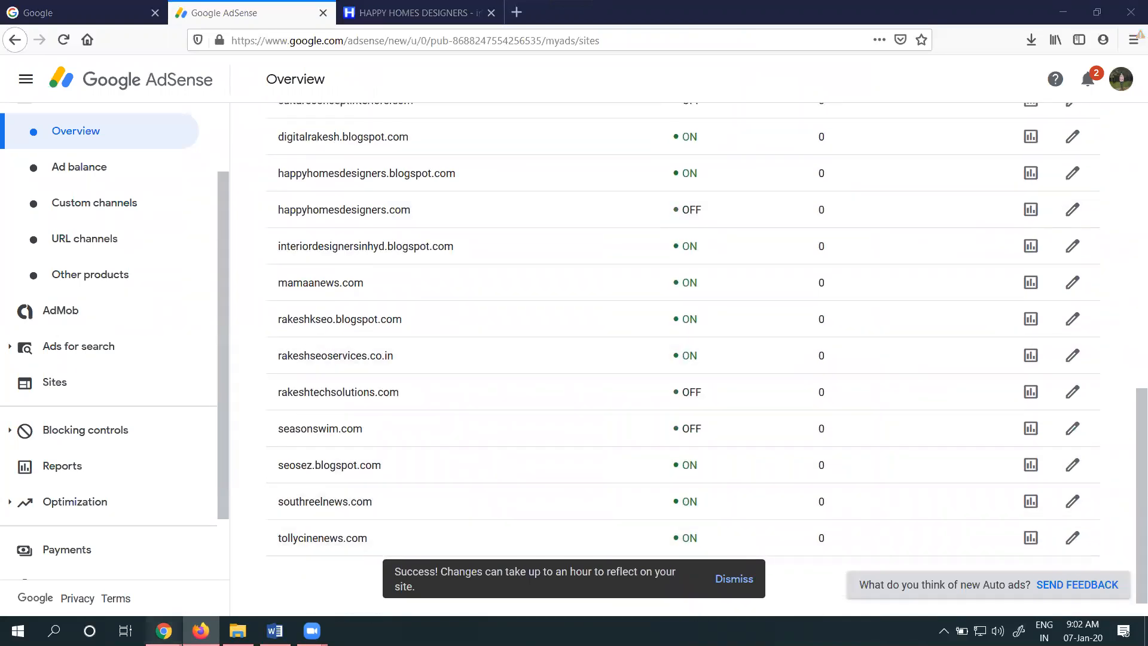
{"action": "left_click", "coordinate": [84, 562]}
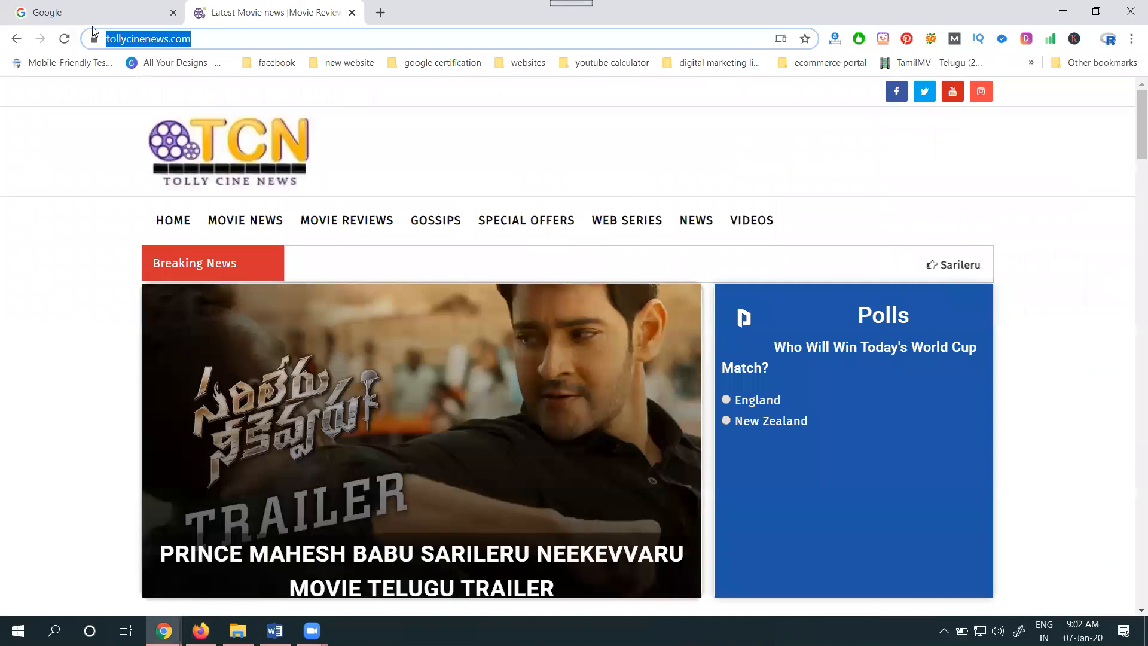
{"action": "left_click", "coordinate": [65, 39]}
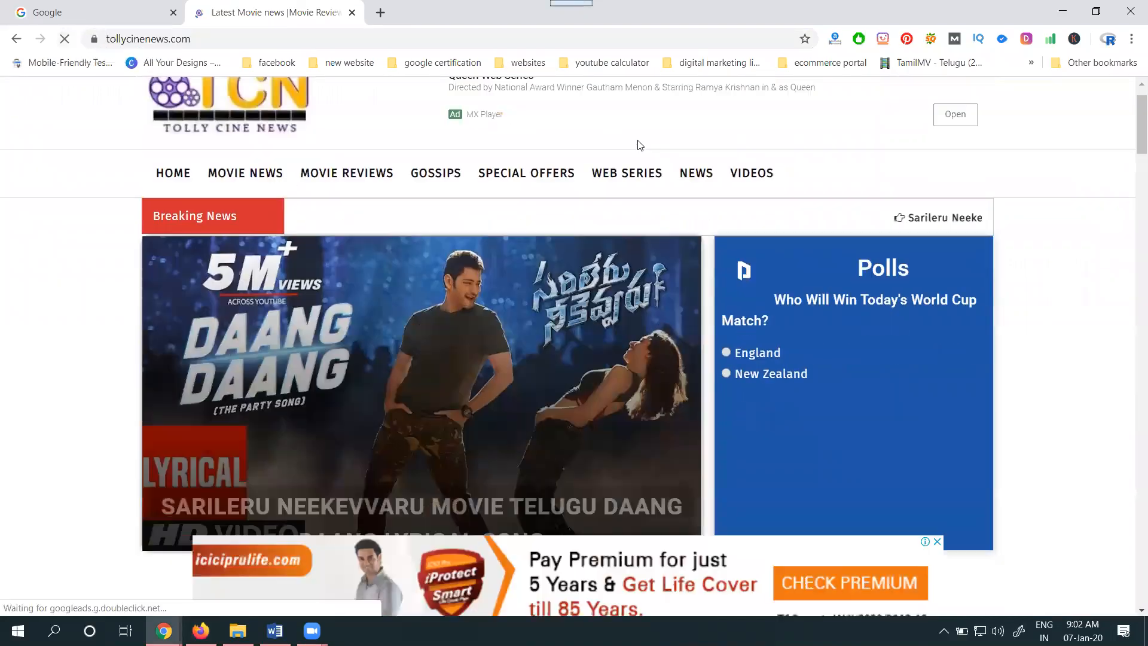
Examine the anchor ad and the in-page ads on the live tollycinenews.com homepage, down to the Web Series and News sections
{"action": "scroll", "coordinate": [633, 377], "scroll_direction": "down", "scroll_amount": 1}
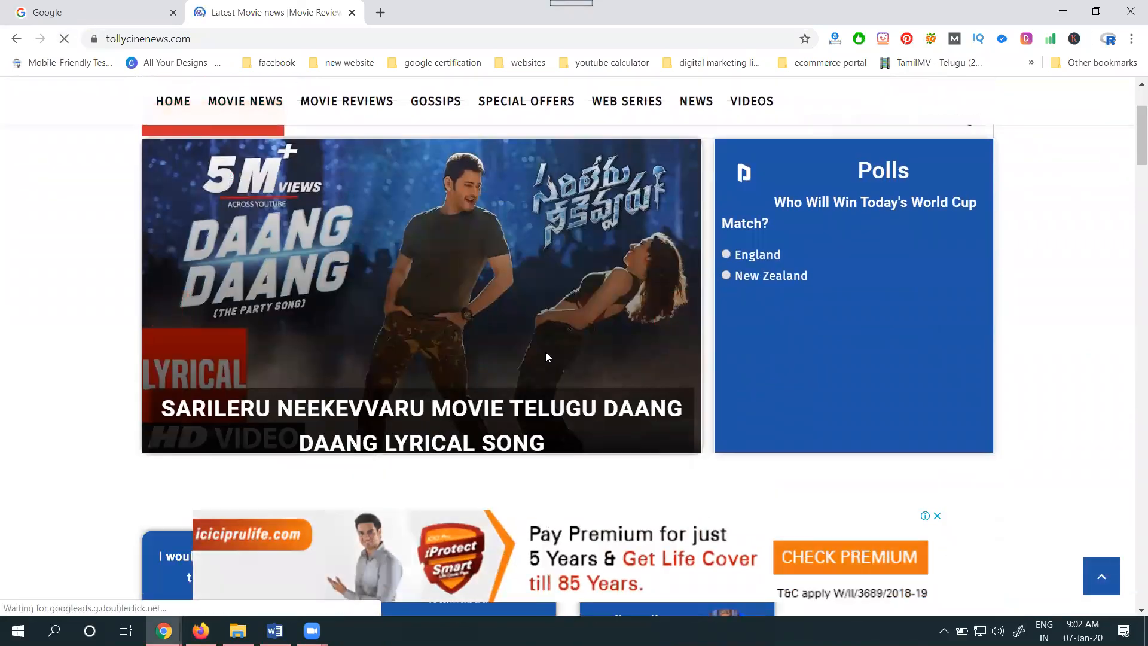
{"action": "scroll", "coordinate": [545, 357], "scroll_direction": "down", "scroll_amount": 15}
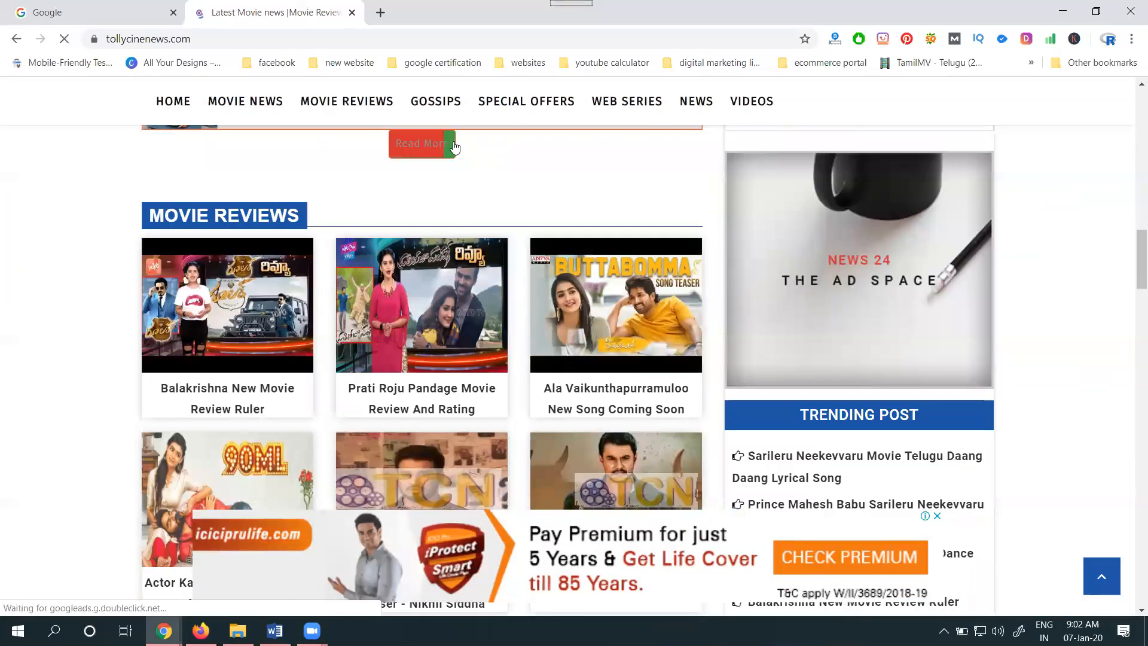
{"action": "scroll", "coordinate": [785, 242], "scroll_direction": "down", "scroll_amount": 15}
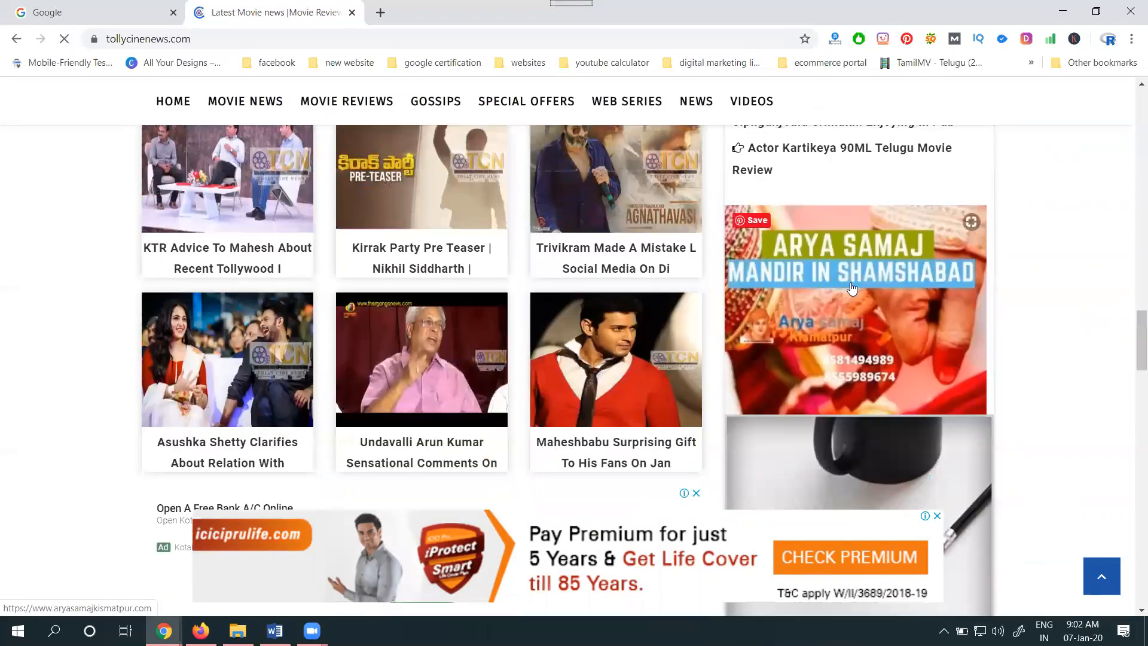
{"action": "scroll", "coordinate": [861, 281], "scroll_direction": "down", "scroll_amount": 12}
{"action": "scroll", "coordinate": [869, 264], "scroll_direction": "down", "scroll_amount": 5}
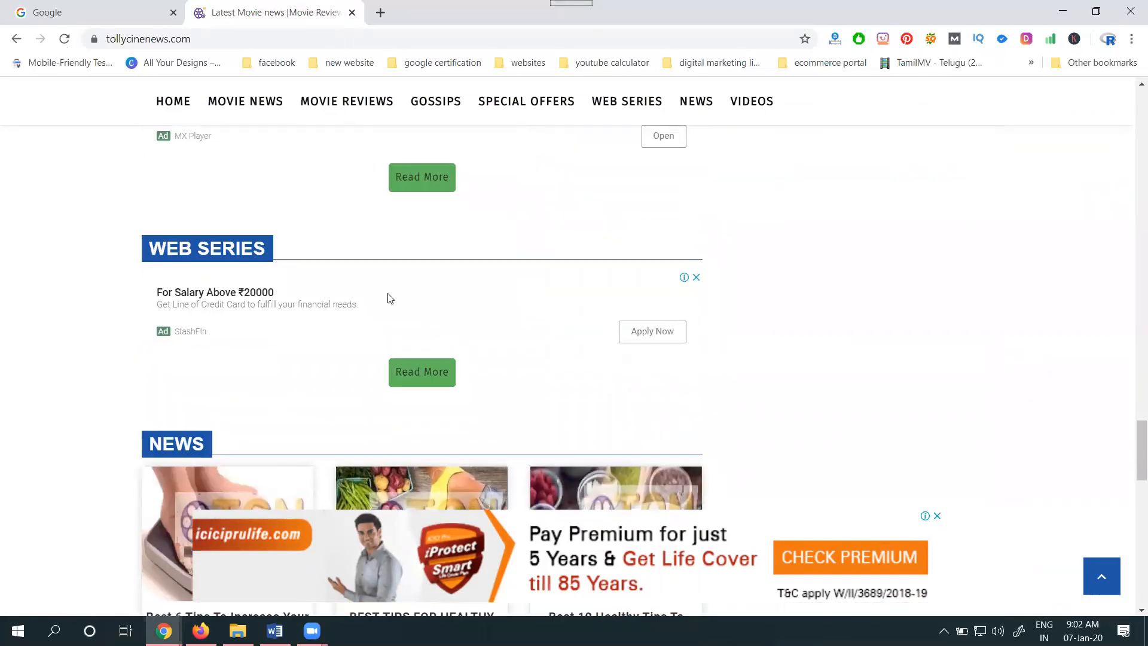
{"action": "scroll", "coordinate": [389, 298], "scroll_direction": "down", "scroll_amount": 1}
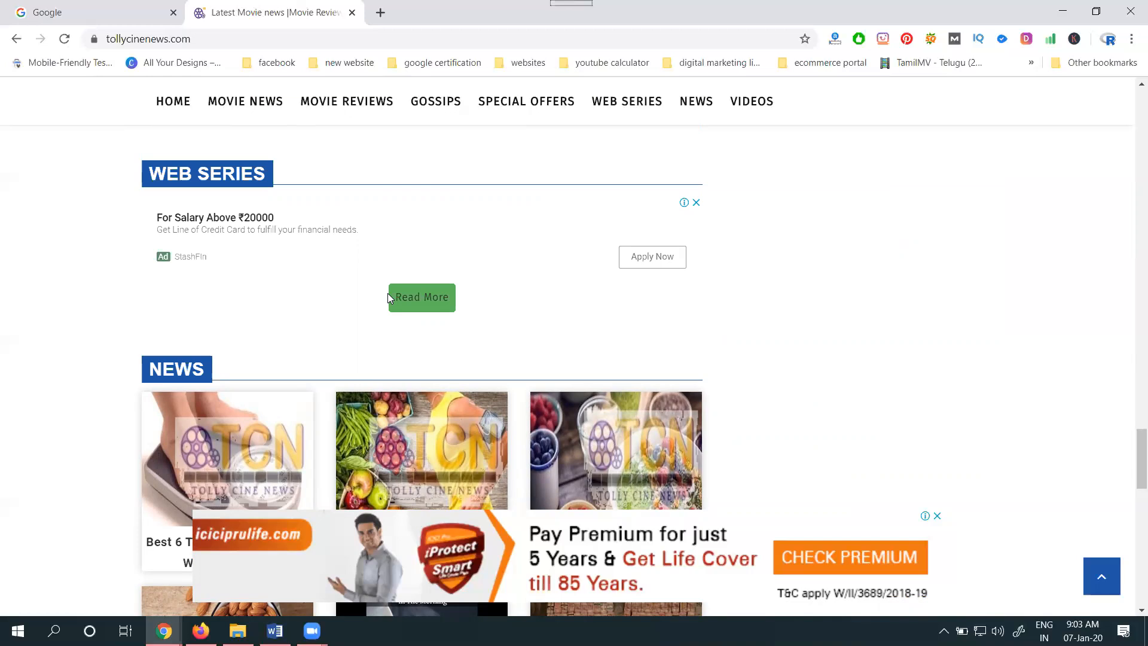
{"action": "scroll", "coordinate": [474, 295], "scroll_direction": "down", "scroll_amount": 6}
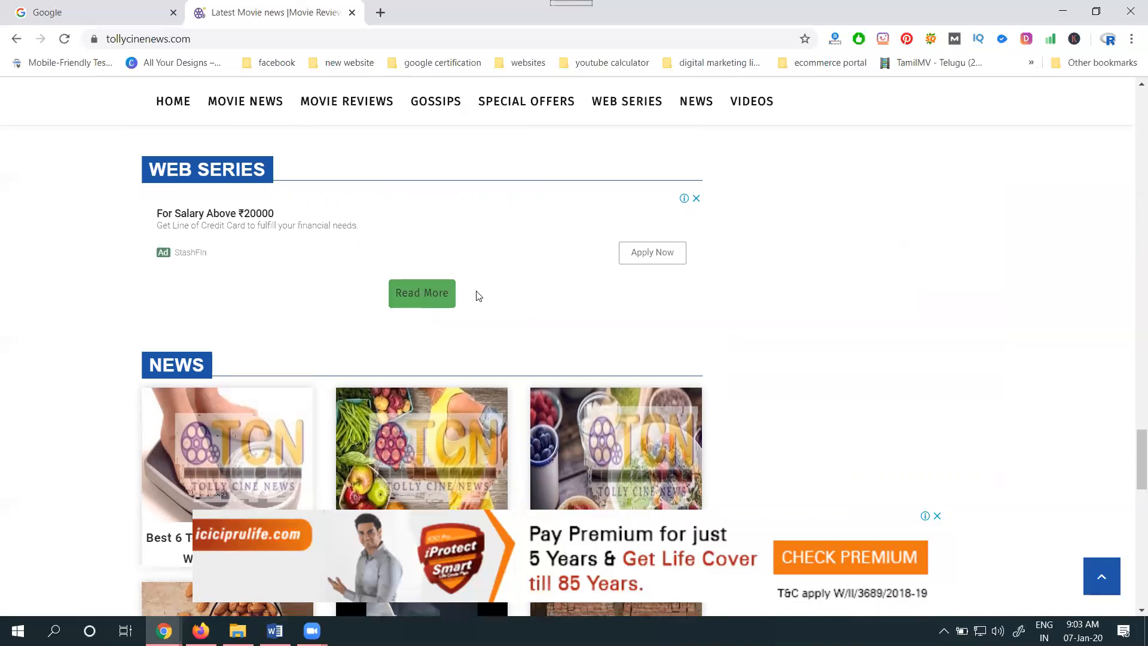